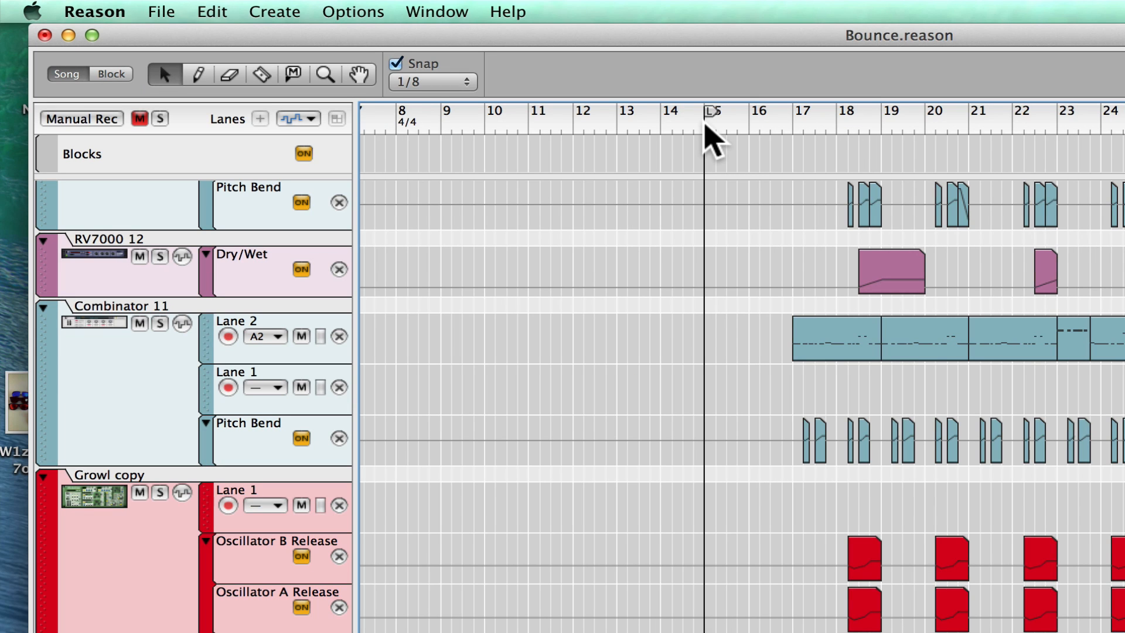
Start a new song and add an empty Combinator to the rack below the DDL-1 delay.
{"action": "left_click", "coordinate": [161, 12]}
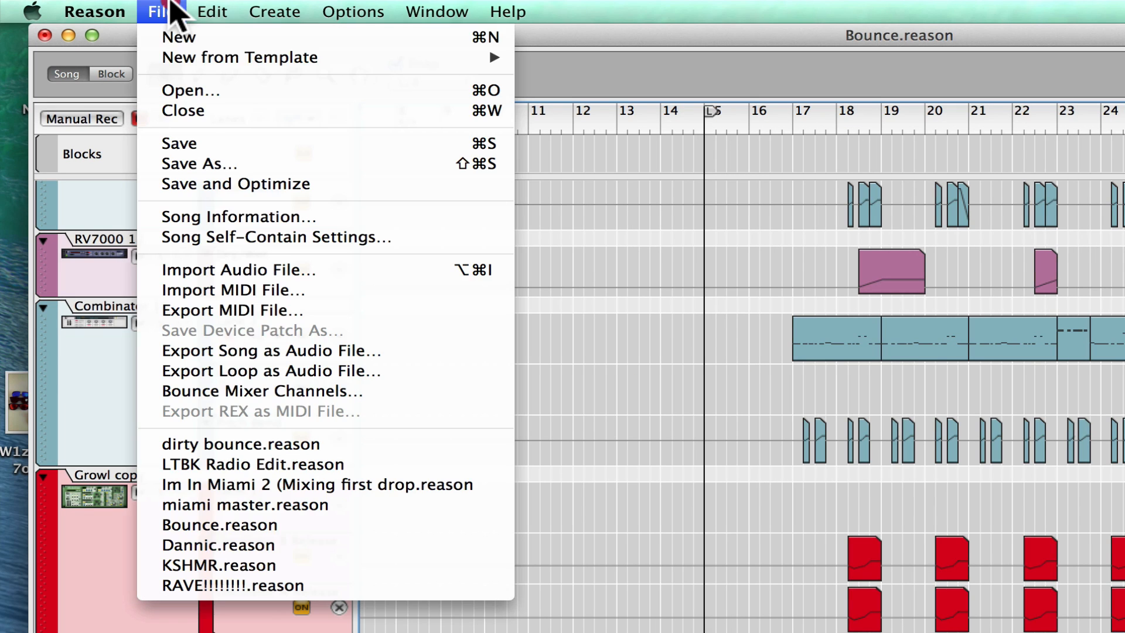
{"action": "left_click", "coordinate": [174, 35]}
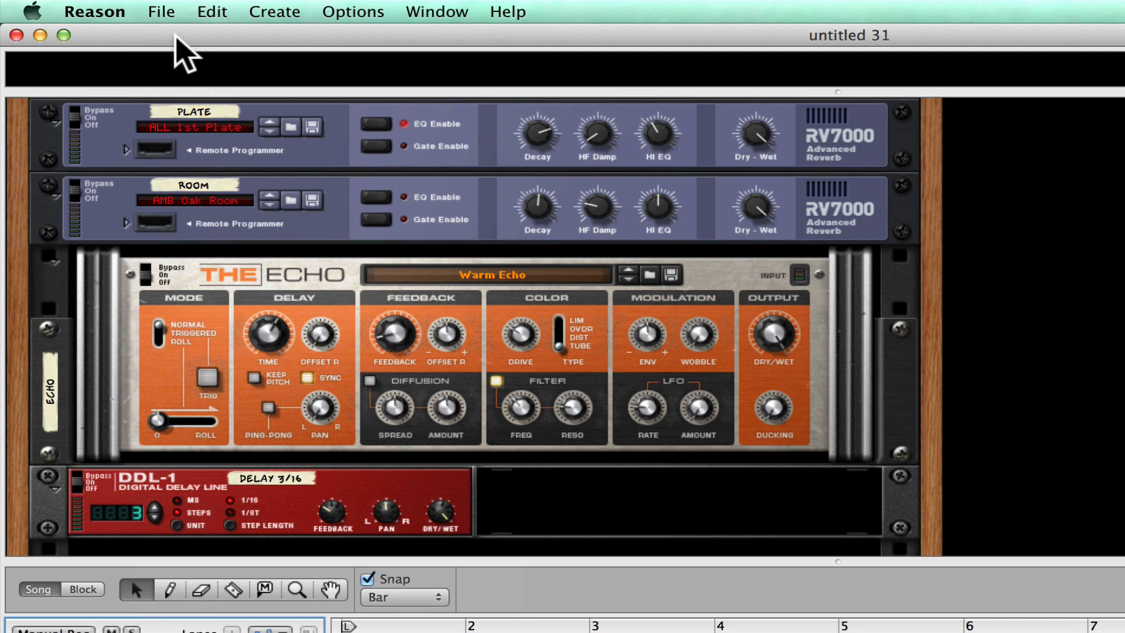
{"action": "scroll", "coordinate": [452, 371], "scroll_direction": "down", "scroll_amount": 5}
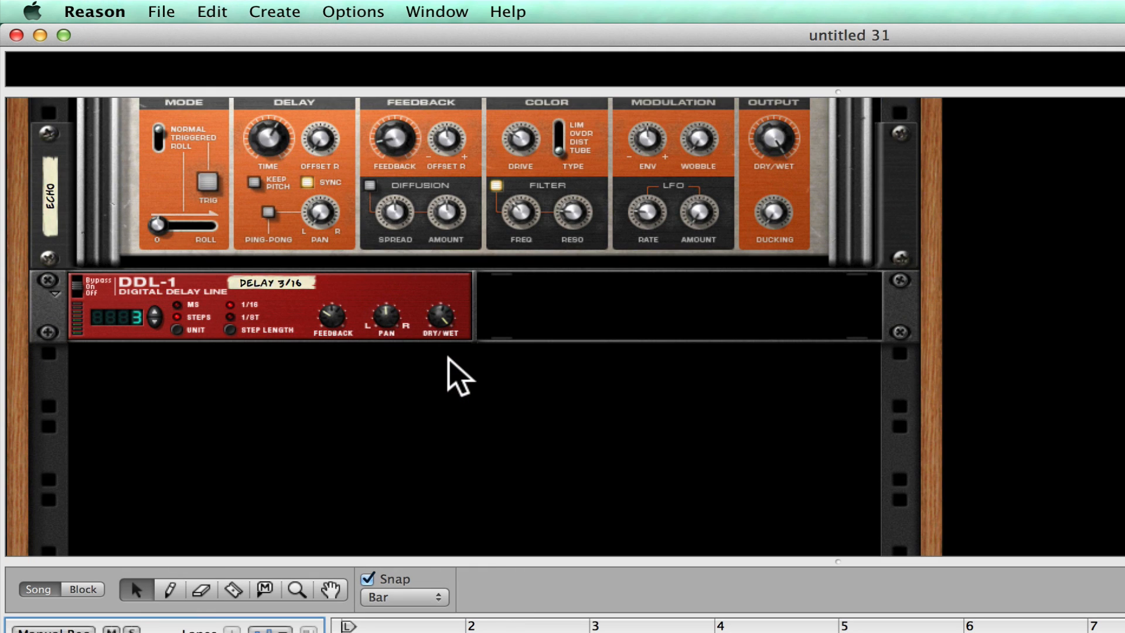
{"action": "right_click", "coordinate": [450, 358]}
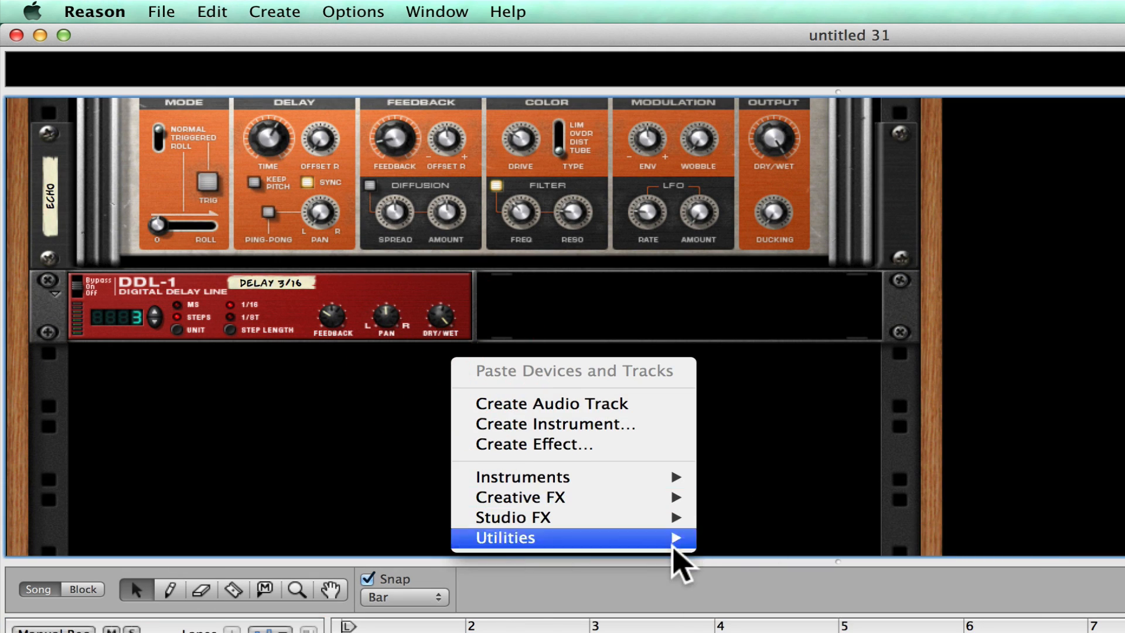
{"action": "mouse_move", "coordinate": [680, 538]}
{"action": "left_click", "coordinate": [733, 535]}
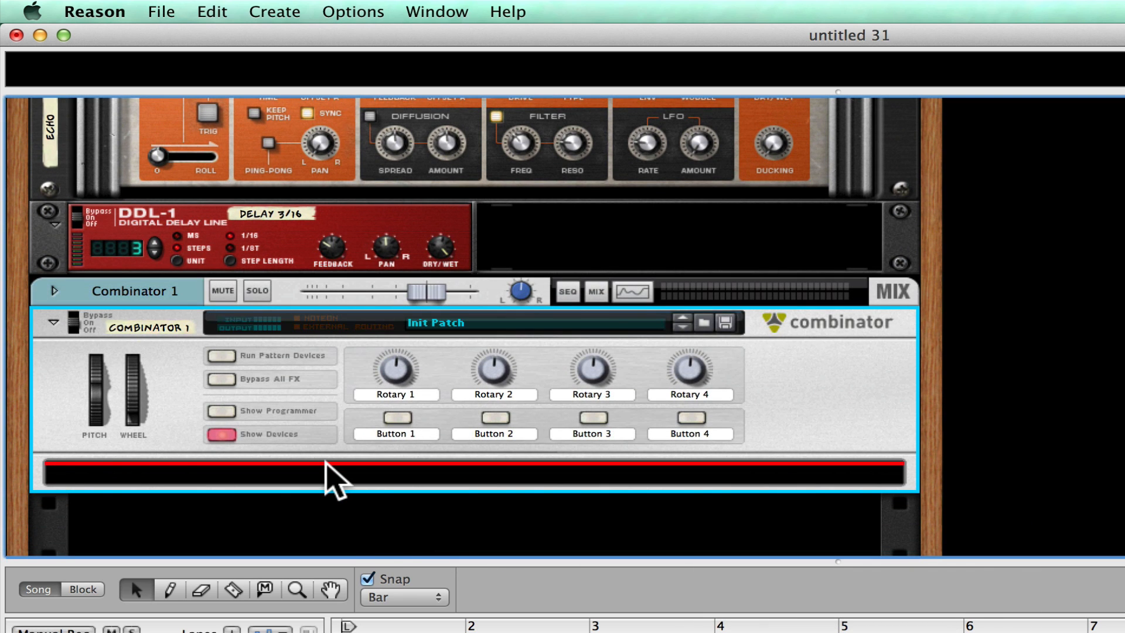
Add a Malström Graintable Synthesizer inside the Combinator.
{"action": "right_click", "coordinate": [330, 471]}
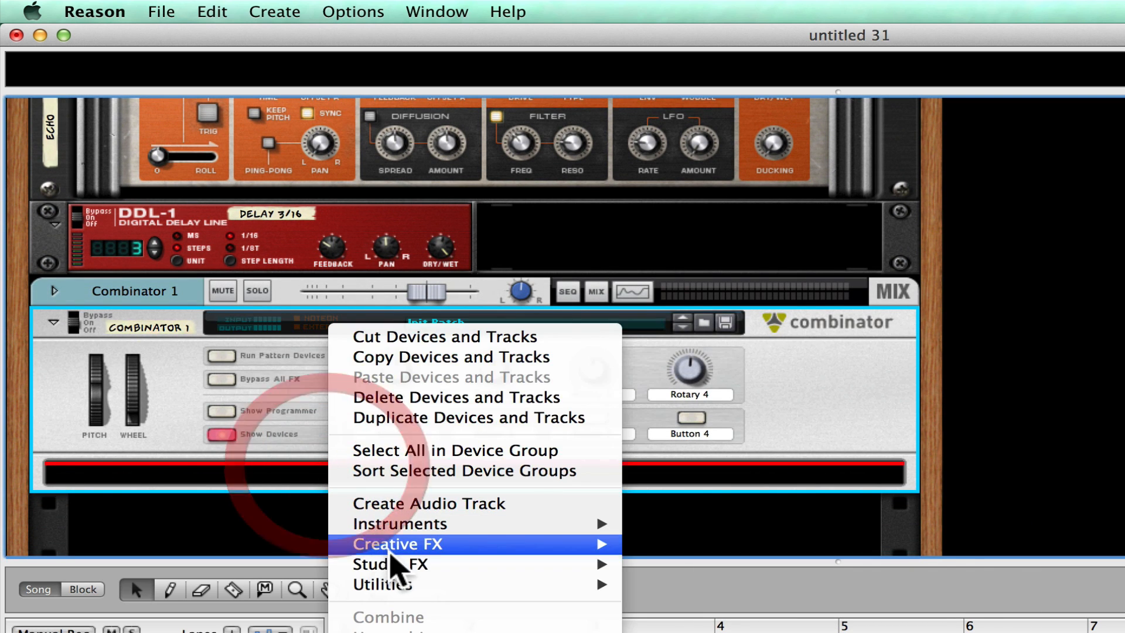
{"action": "mouse_move", "coordinate": [502, 539]}
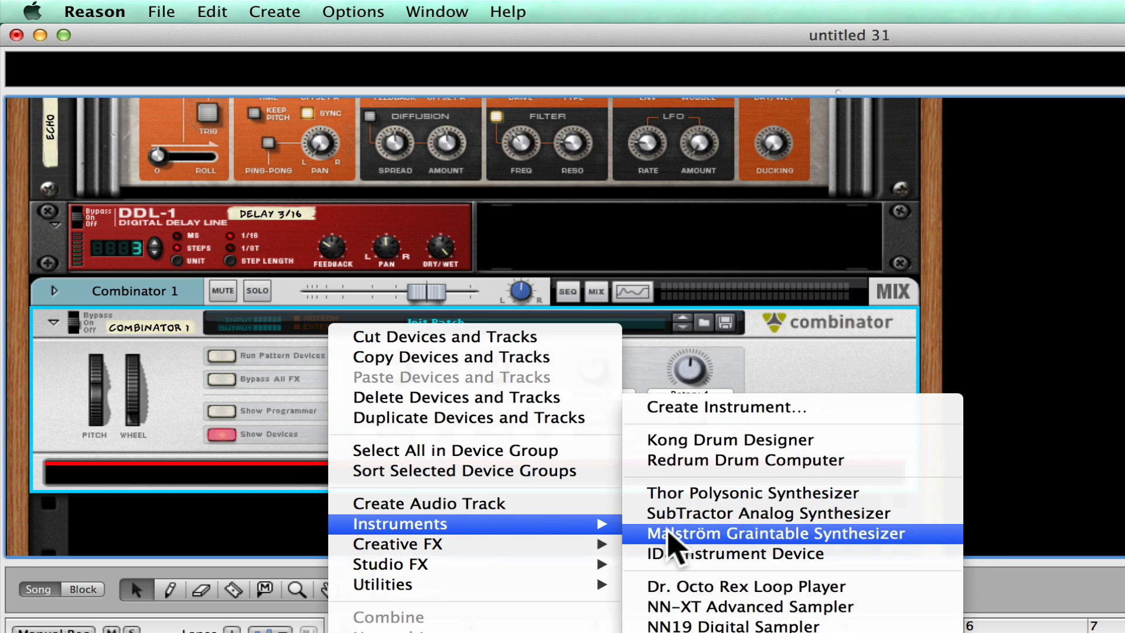
{"action": "left_click", "coordinate": [672, 539]}
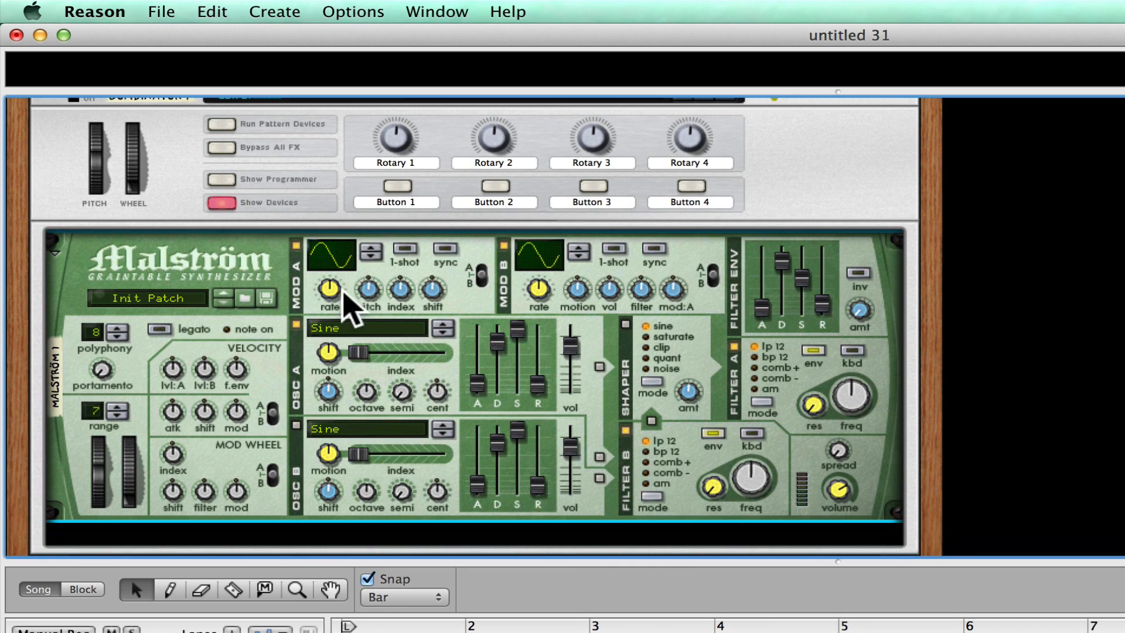
{"action": "right_click", "coordinate": [221, 326]}
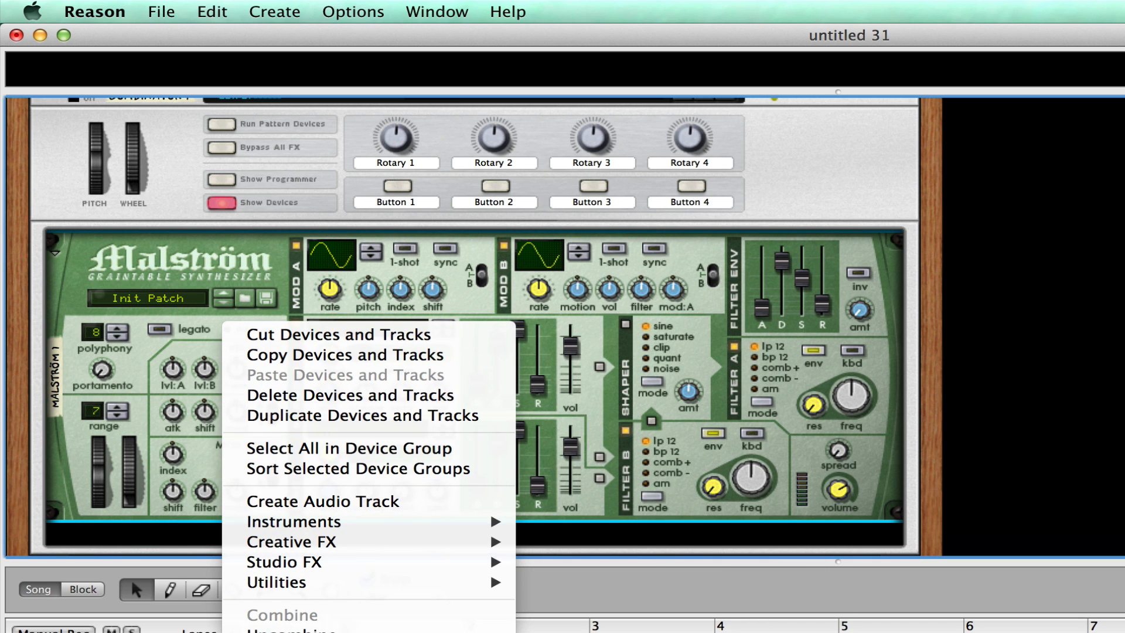
{"action": "key", "text": "Escape"}
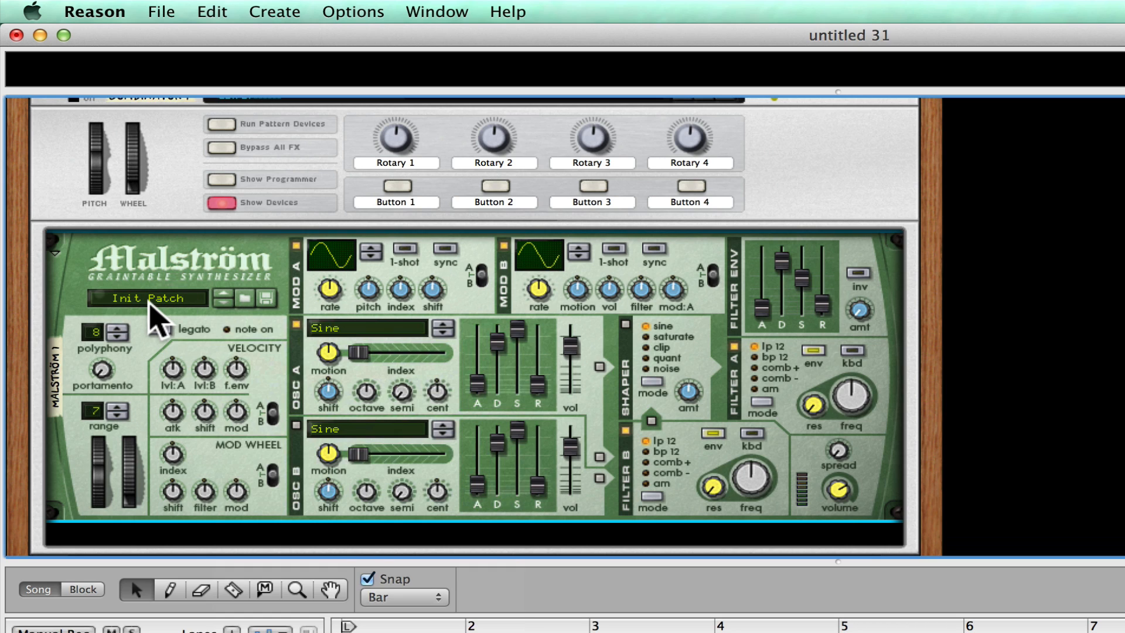
Set the Malström's polyphony to 1 and raise its portamento to about 26.
{"action": "left_click", "coordinate": [117, 336]}
{"action": "left_click", "coordinate": [116, 337]}
{"action": "left_click", "coordinate": [117, 337]}
{"action": "left_click", "coordinate": [116, 337]}
{"action": "left_click", "coordinate": [117, 337]}
{"action": "left_click", "coordinate": [116, 337]}
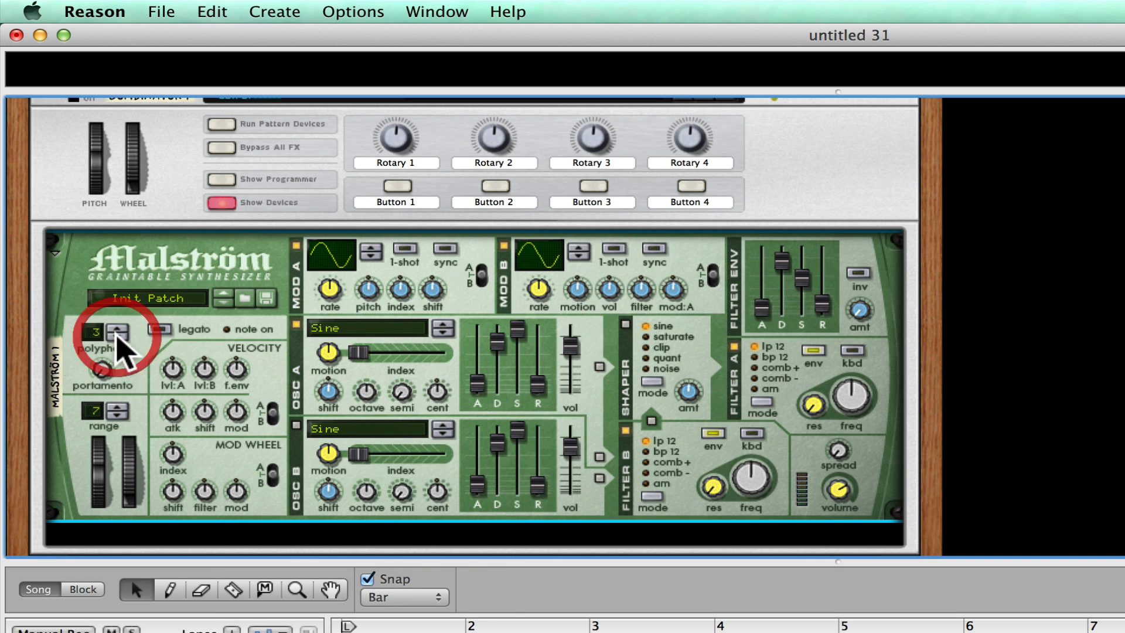
{"action": "left_click", "coordinate": [116, 337]}
{"action": "left_click", "coordinate": [117, 338]}
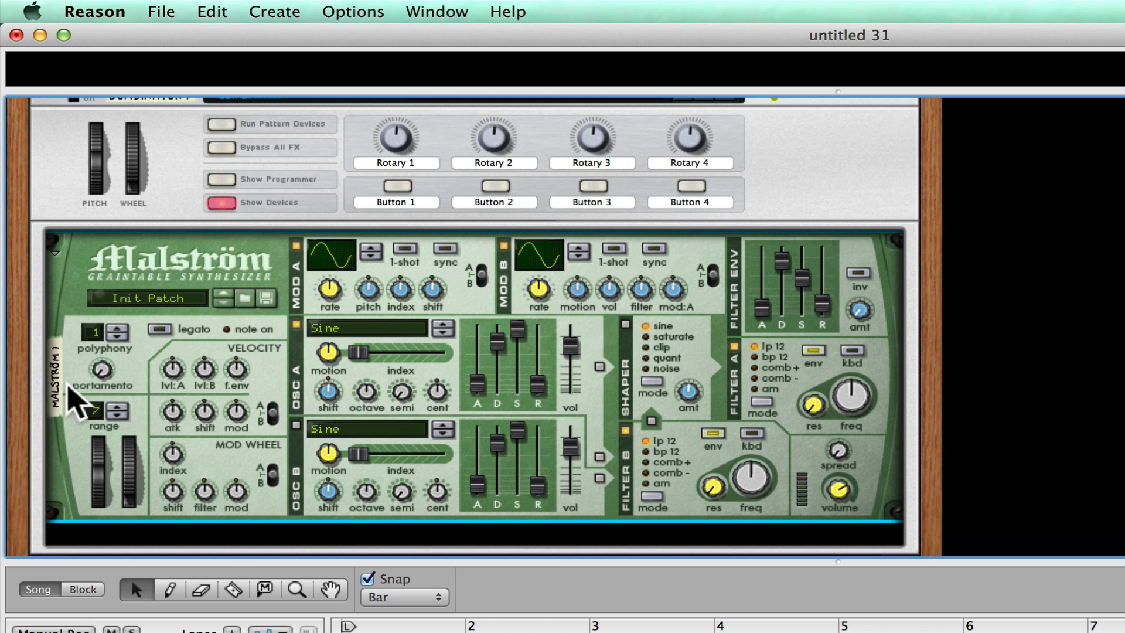
{"action": "left_click_drag", "start_coordinate": [98, 377], "coordinate": [93, 362]}
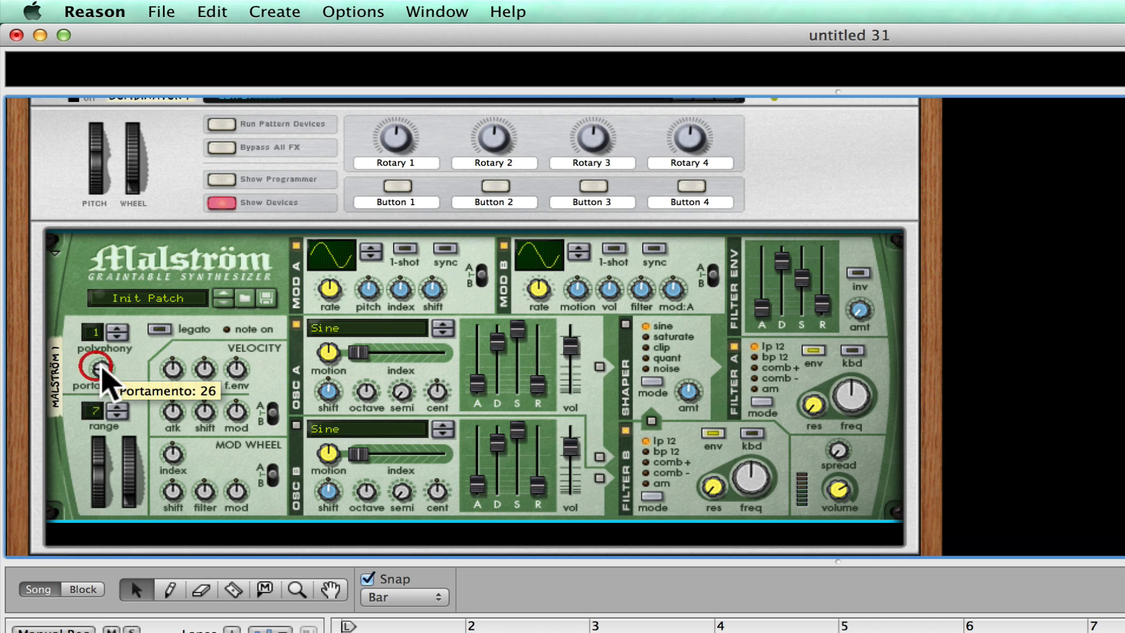
{"action": "left_click", "coordinate": [105, 367]}
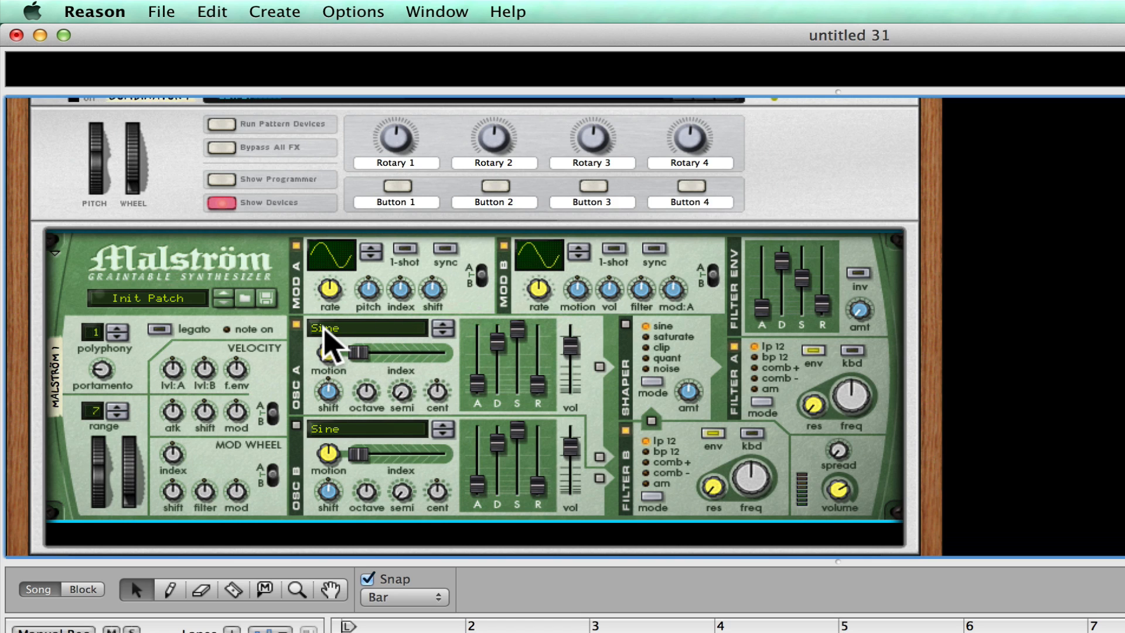
Switch off Mod A and load the Voice: Elektronik graintable into Oscillator A.
{"action": "left_click", "coordinate": [297, 246]}
{"action": "left_click", "coordinate": [378, 327]}
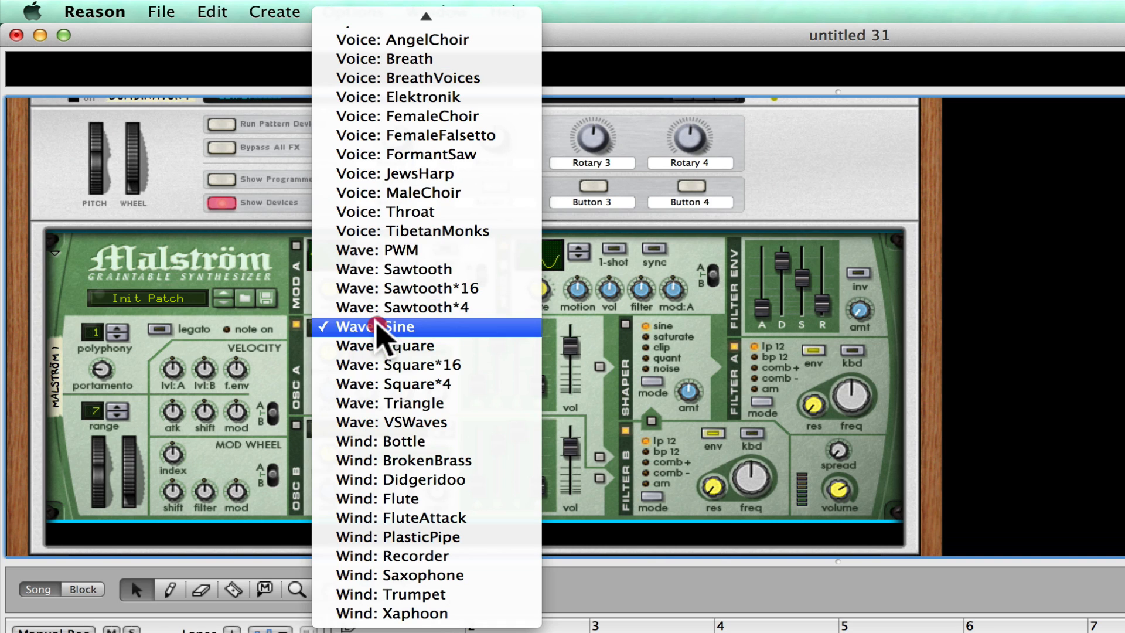
{"action": "left_click", "coordinate": [448, 99]}
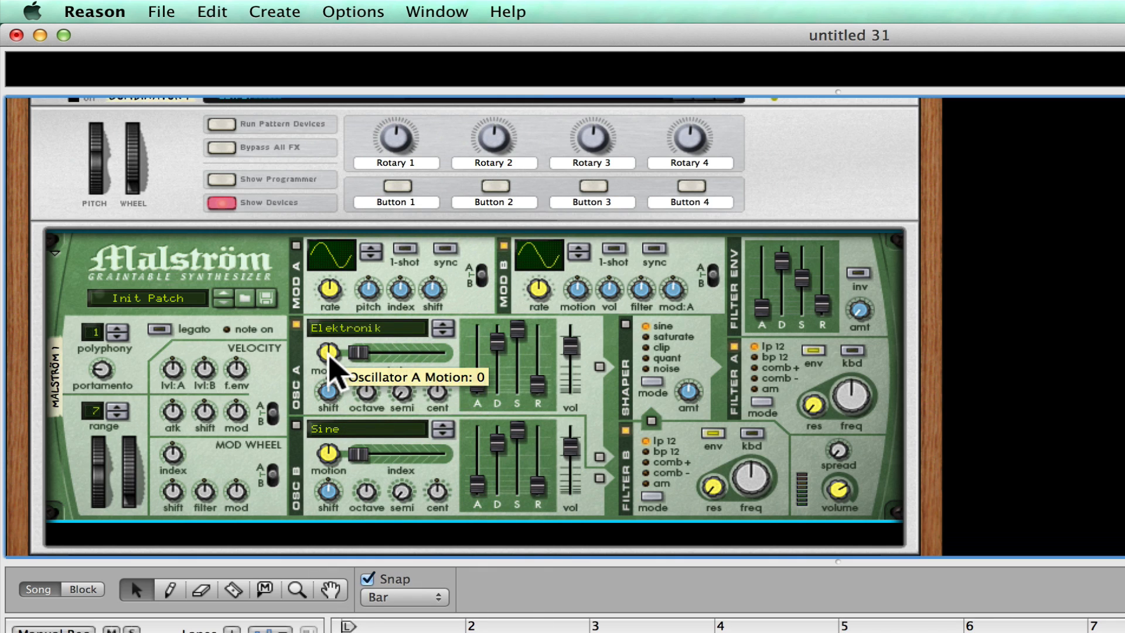
Lower Oscillator A's motion, adjust its shift, and set its octave to 5 and its index to about 48.
{"action": "left_click_drag", "start_coordinate": [329, 357], "coordinate": [334, 390]}
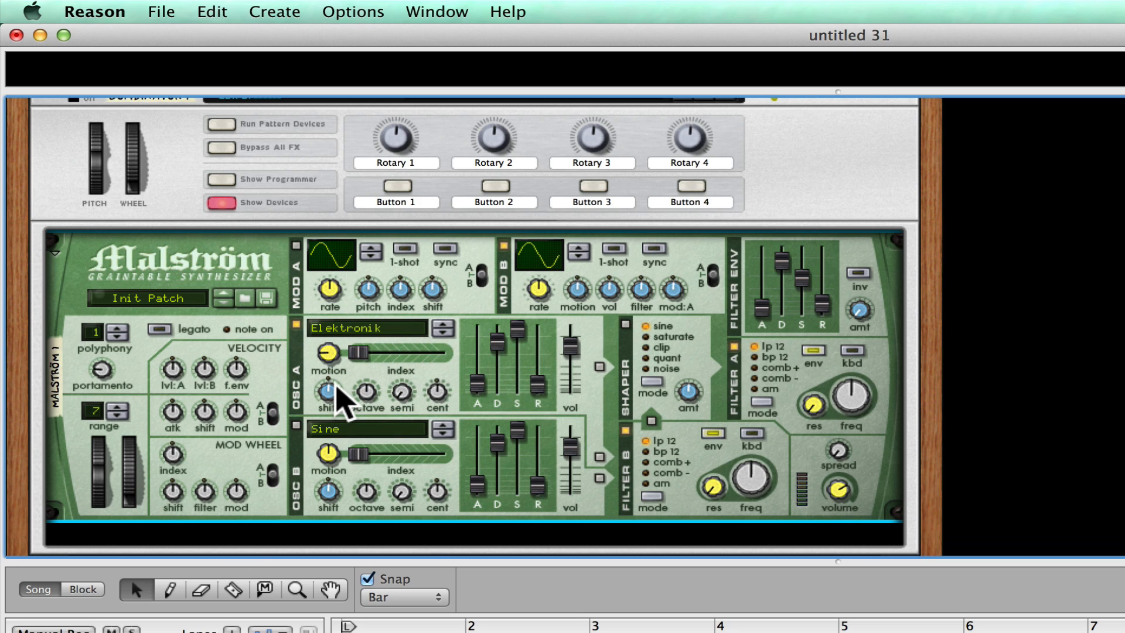
{"action": "left_click_drag", "start_coordinate": [336, 388], "coordinate": [362, 393]}
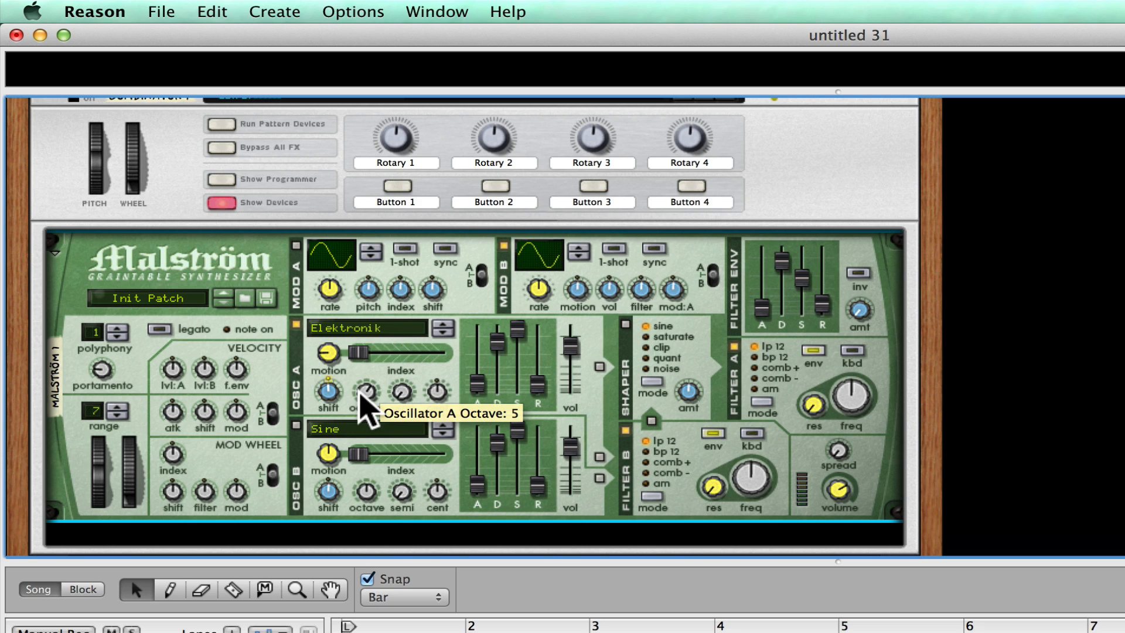
{"action": "left_click_drag", "start_coordinate": [362, 355], "coordinate": [394, 352]}
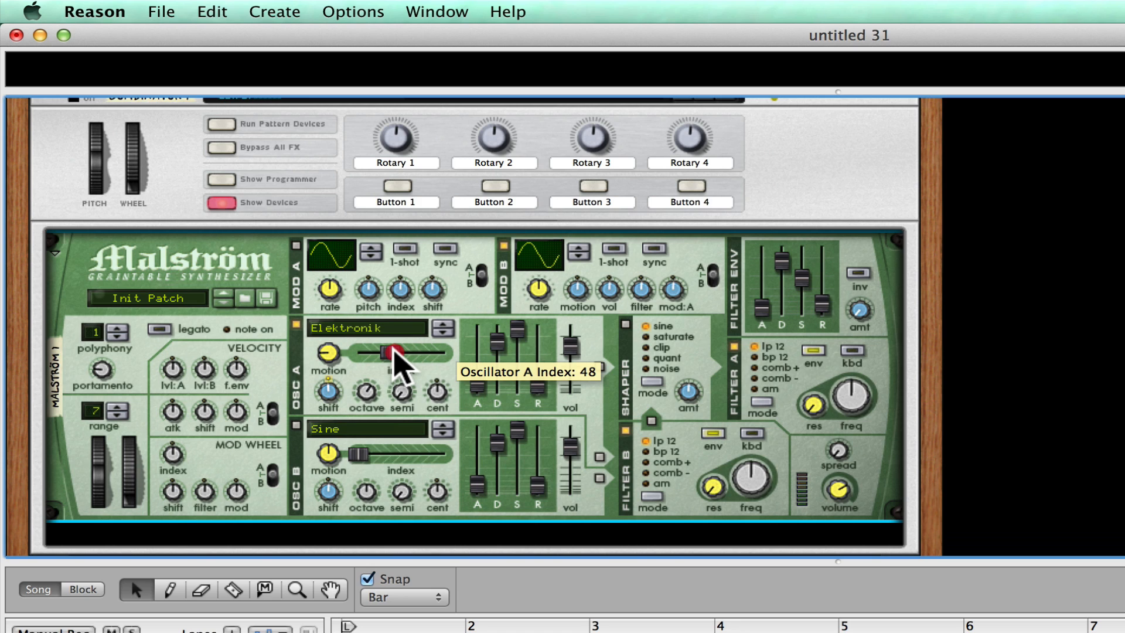
{"action": "left_click_drag", "start_coordinate": [393, 352], "coordinate": [397, 354]}
{"action": "left_click", "coordinate": [397, 353]}
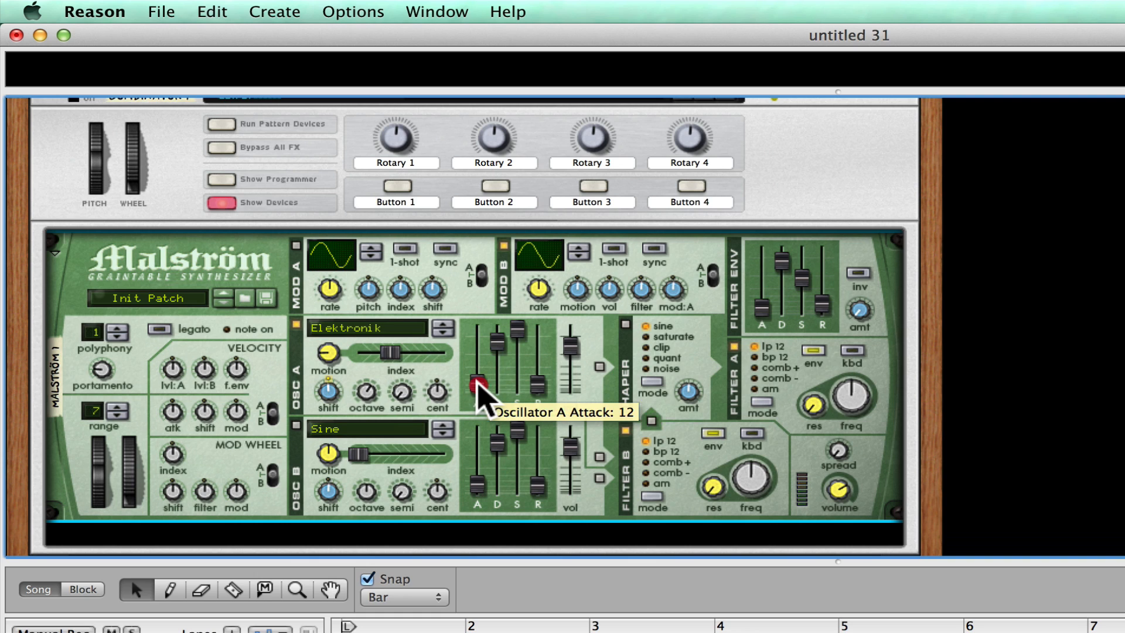
Shape Oscillator A's amplitude envelope by lowering the attack, decay and sustain and raising the release.
{"action": "left_click_drag", "start_coordinate": [477, 384], "coordinate": [489, 419]}
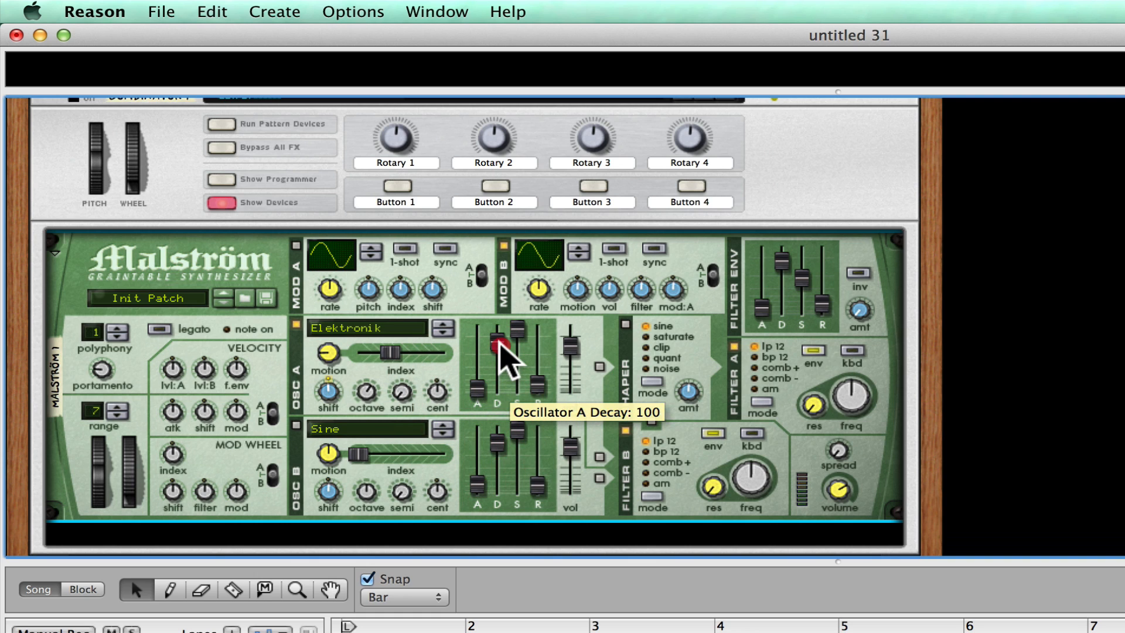
{"action": "left_click_drag", "start_coordinate": [500, 339], "coordinate": [503, 372]}
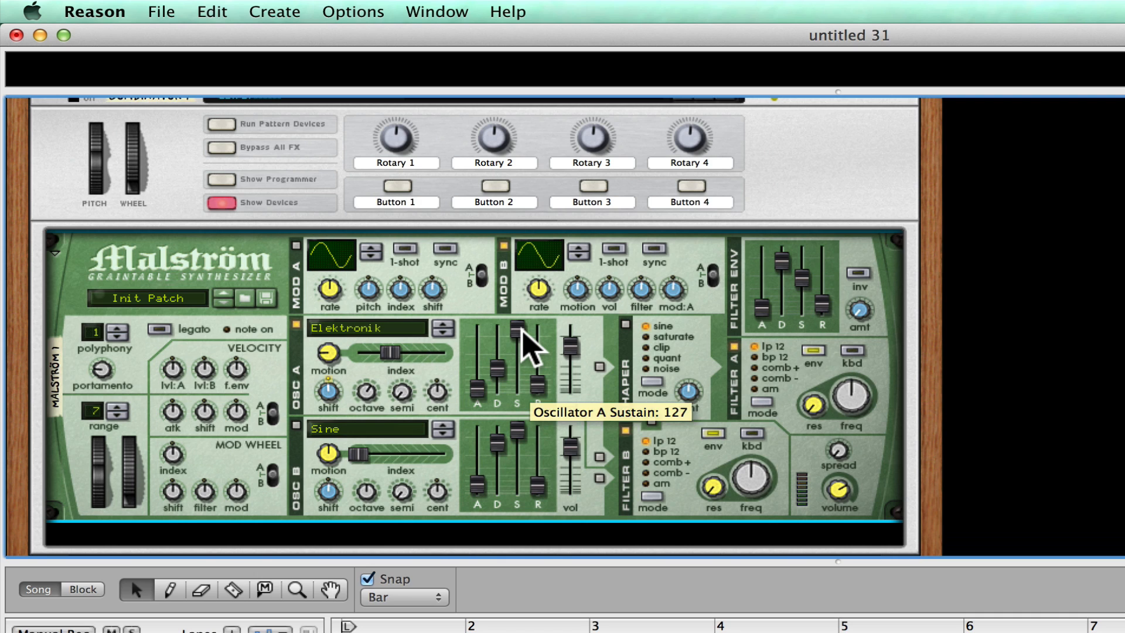
{"action": "left_click_drag", "start_coordinate": [523, 335], "coordinate": [528, 362]}
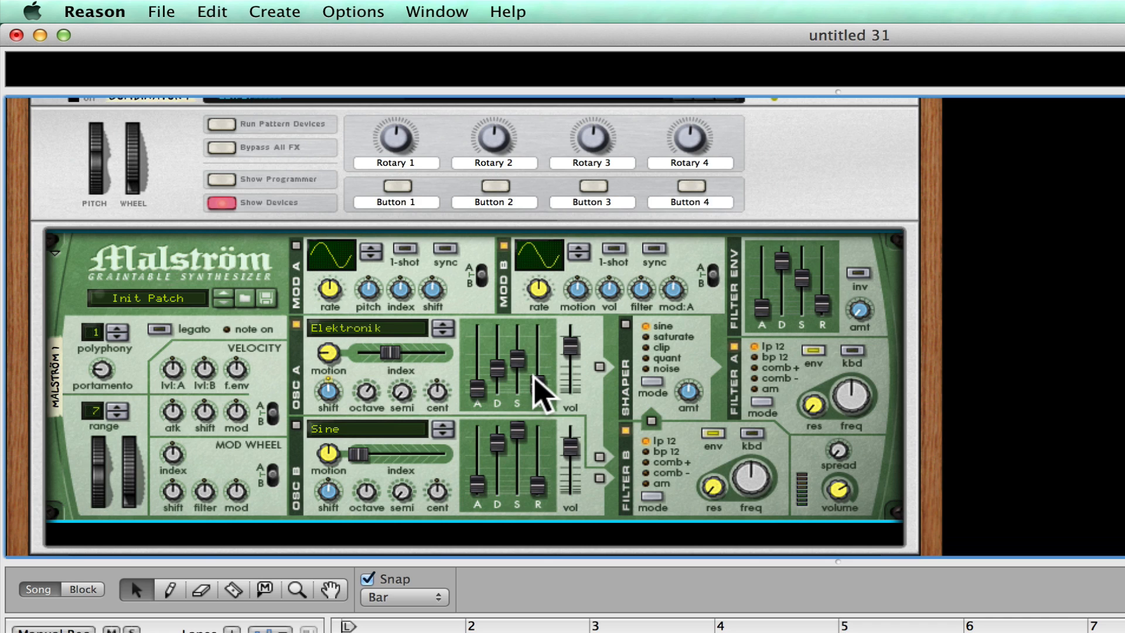
{"action": "left_click_drag", "start_coordinate": [533, 387], "coordinate": [533, 360]}
Route Oscillator A to the Shaper, enable the Shaper in sine mode and reduce its amount slightly.
{"action": "left_click", "coordinate": [599, 367]}
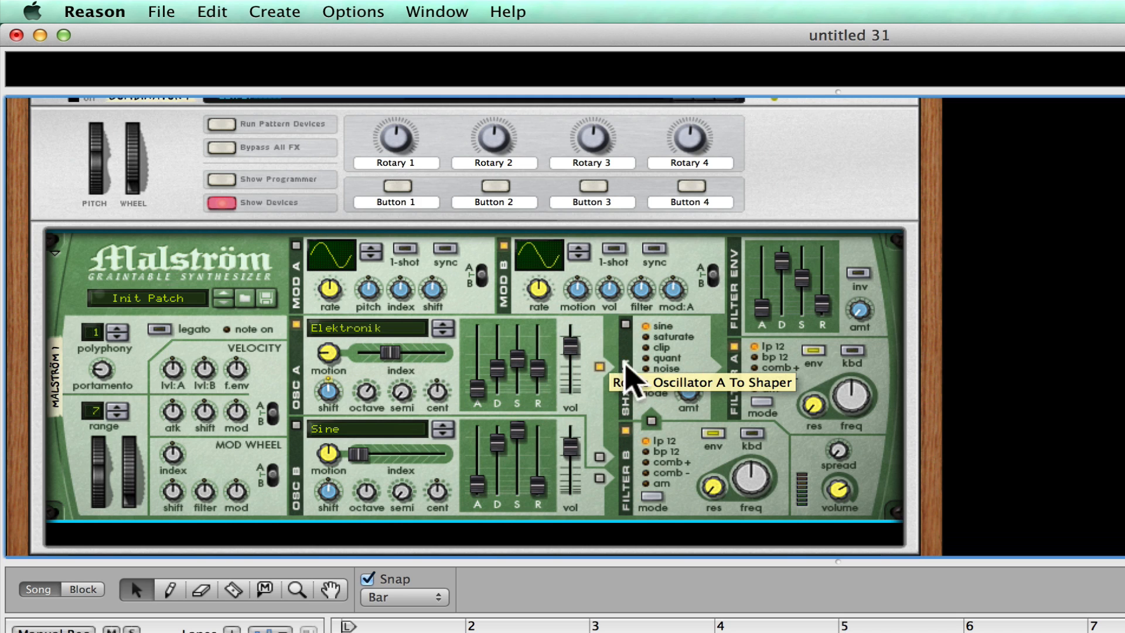
{"action": "left_click", "coordinate": [625, 324]}
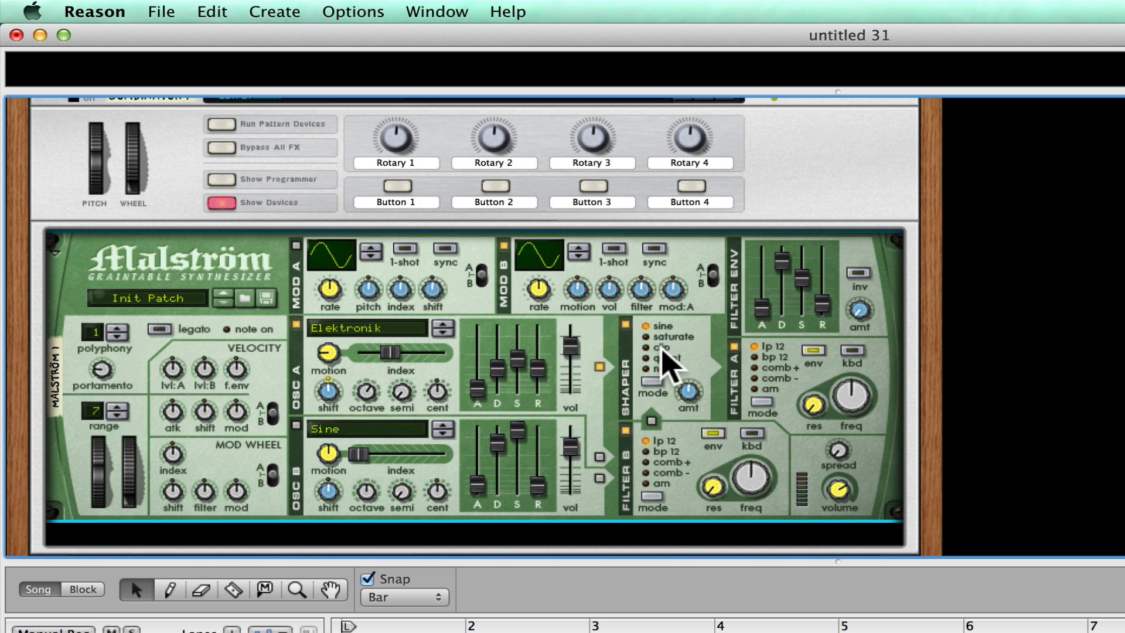
{"action": "mouse_move", "coordinate": [699, 391]}
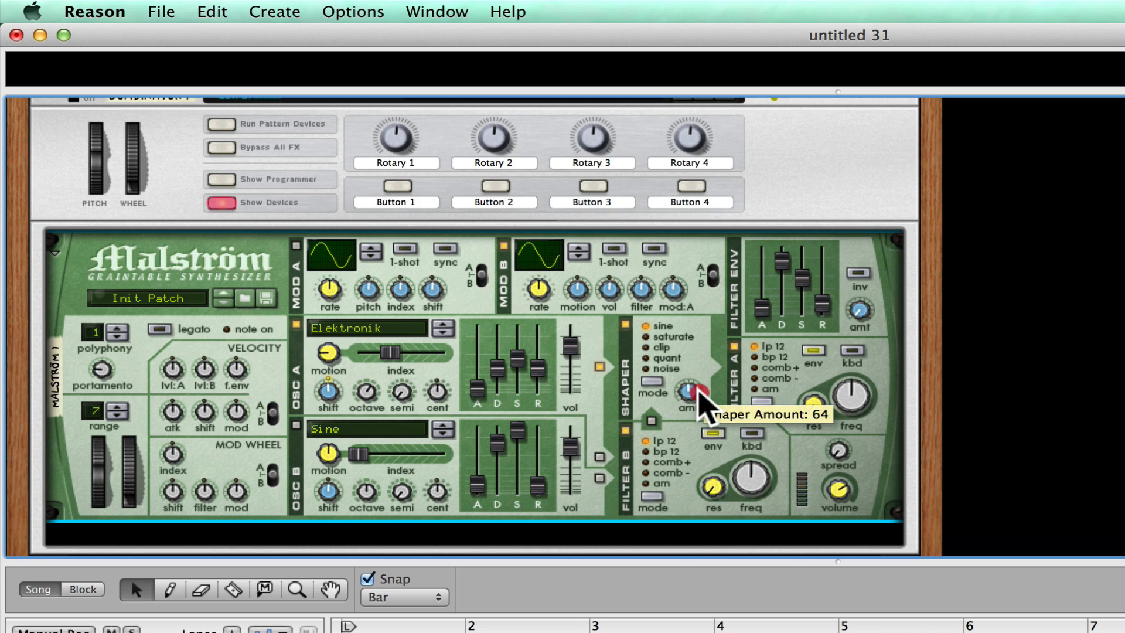
{"action": "left_click_drag", "start_coordinate": [699, 393], "coordinate": [699, 405]}
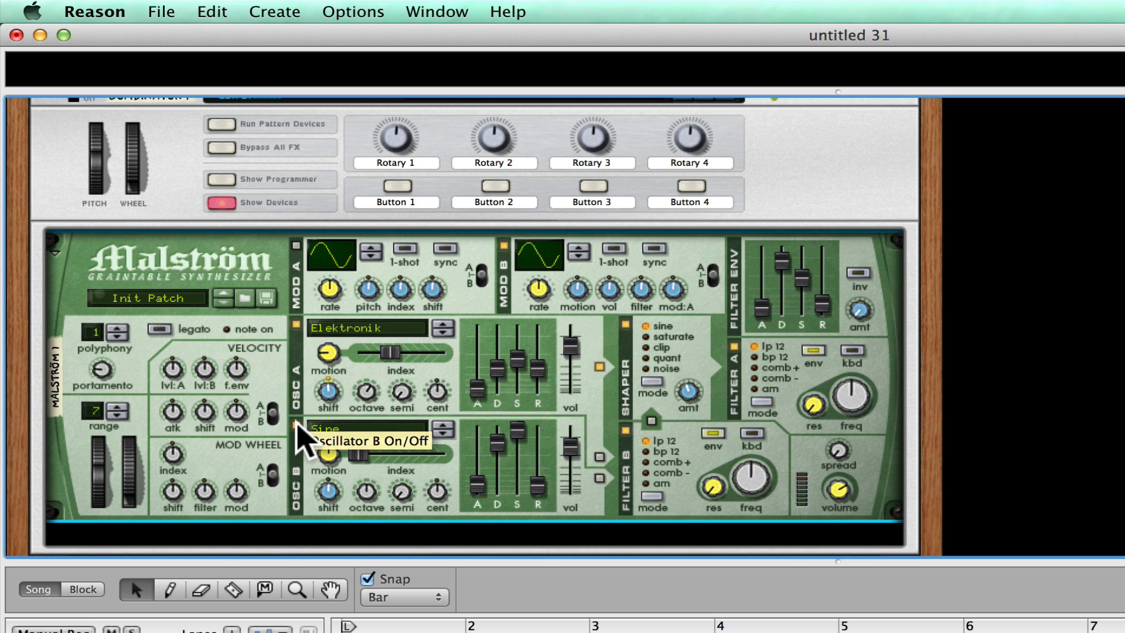
Enable Oscillator B with the Voice: JewsHarp graintable and set its index to about 48.
{"action": "left_click", "coordinate": [325, 436]}
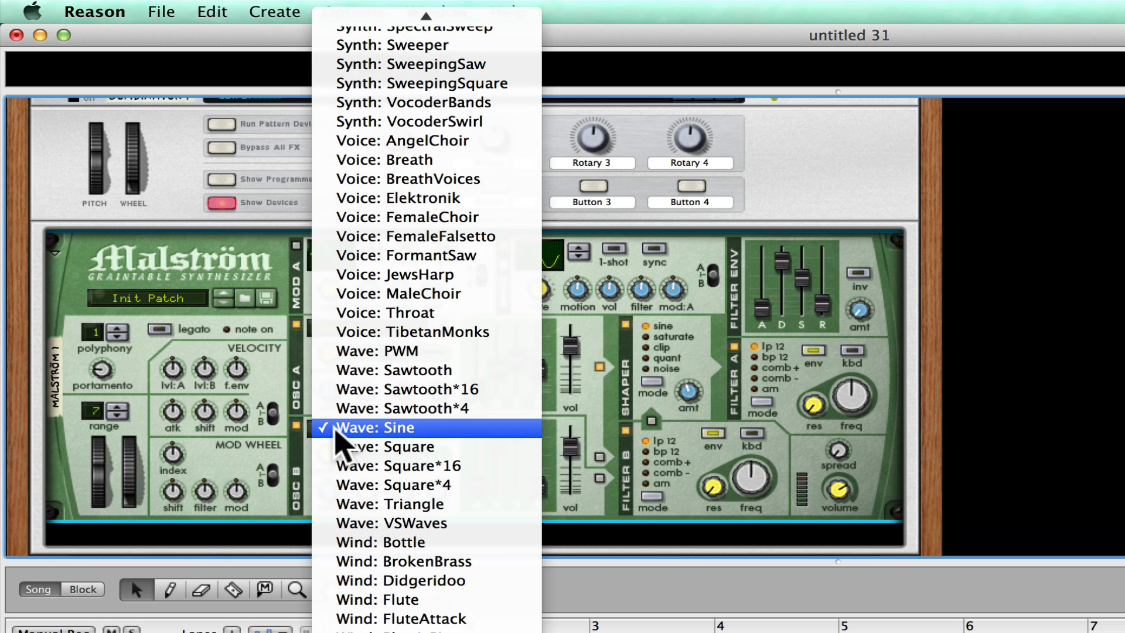
{"action": "left_click", "coordinate": [417, 274]}
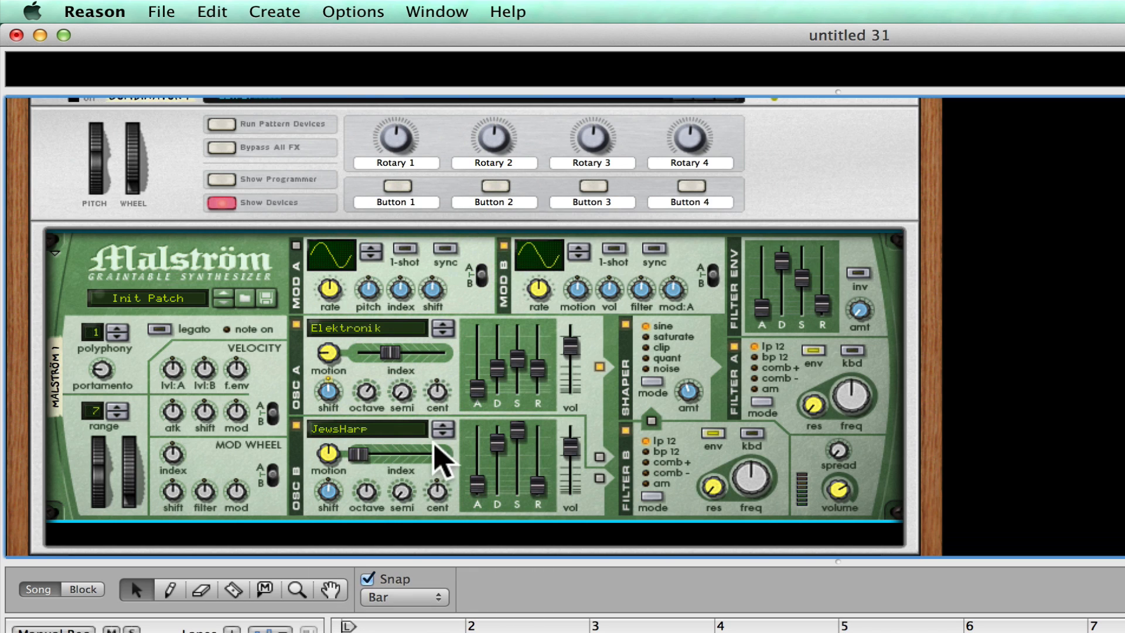
{"action": "left_click_drag", "start_coordinate": [361, 454], "coordinate": [395, 456]}
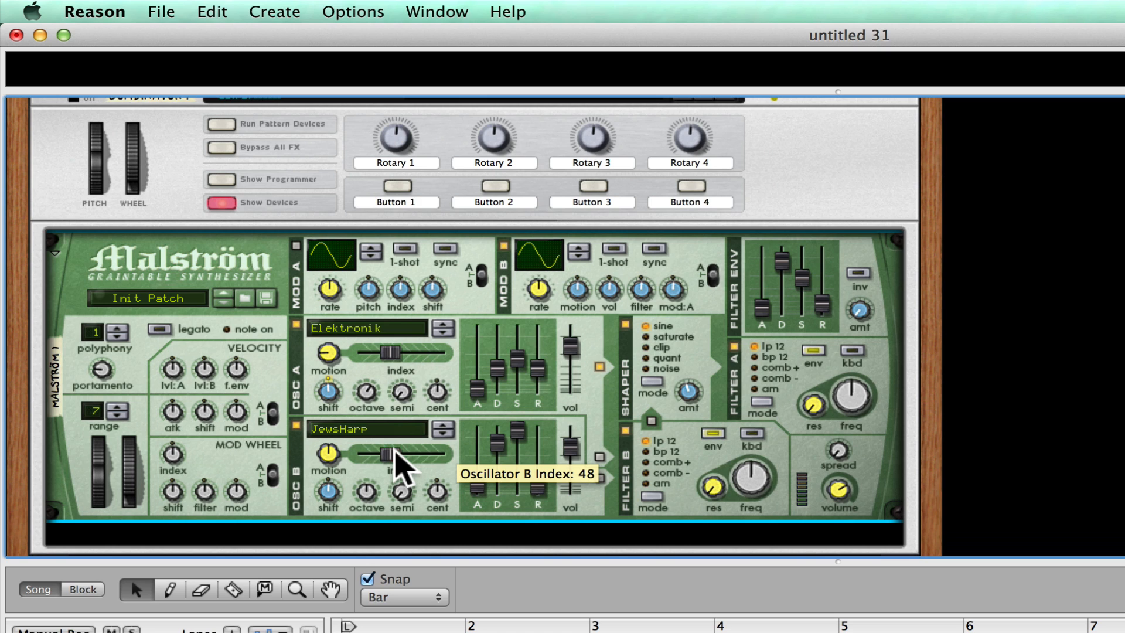
{"action": "left_click_drag", "start_coordinate": [393, 455], "coordinate": [391, 456]}
Lower Oscillator B's motion slightly and adjust its shift and octave.
{"action": "left_click", "coordinate": [332, 456]}
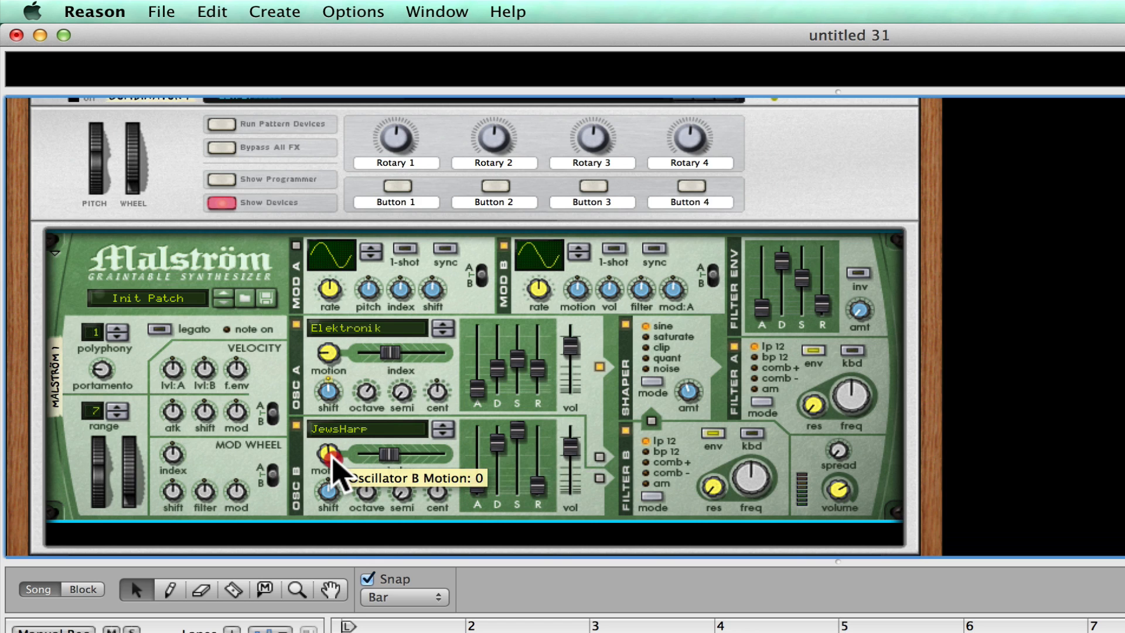
{"action": "left_click_drag", "start_coordinate": [332, 459], "coordinate": [333, 460]}
{"action": "left_click_drag", "start_coordinate": [329, 488], "coordinate": [375, 494]}
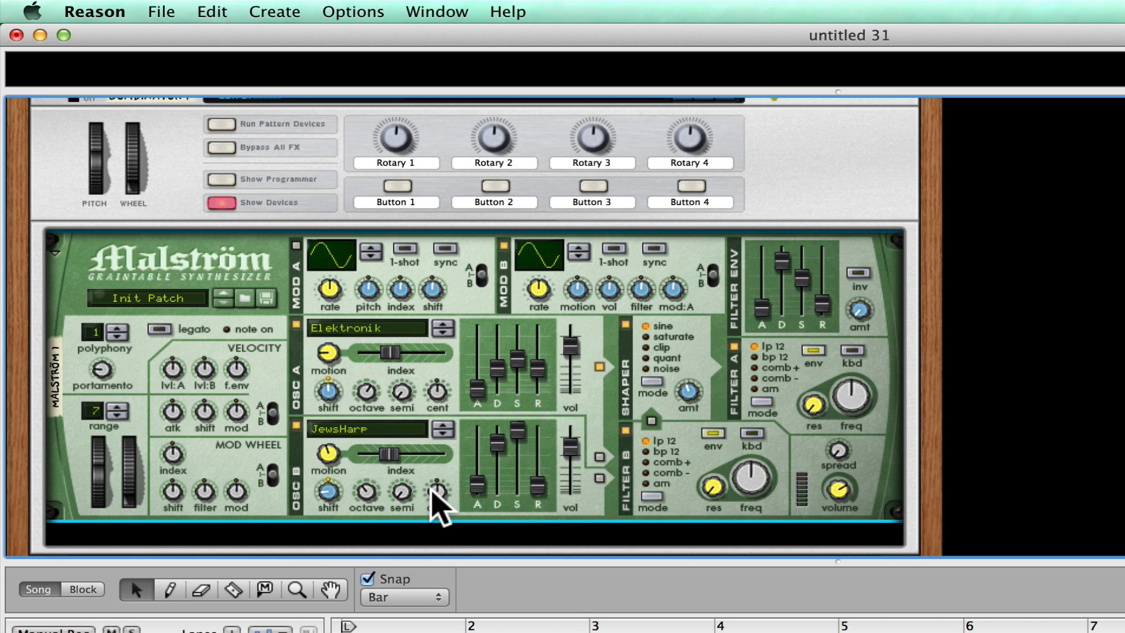
Shape Oscillator B's amplitude envelope by lowering the attack, decay and sustain and setting the release to 44.
{"action": "left_click_drag", "start_coordinate": [478, 488], "coordinate": [492, 539]}
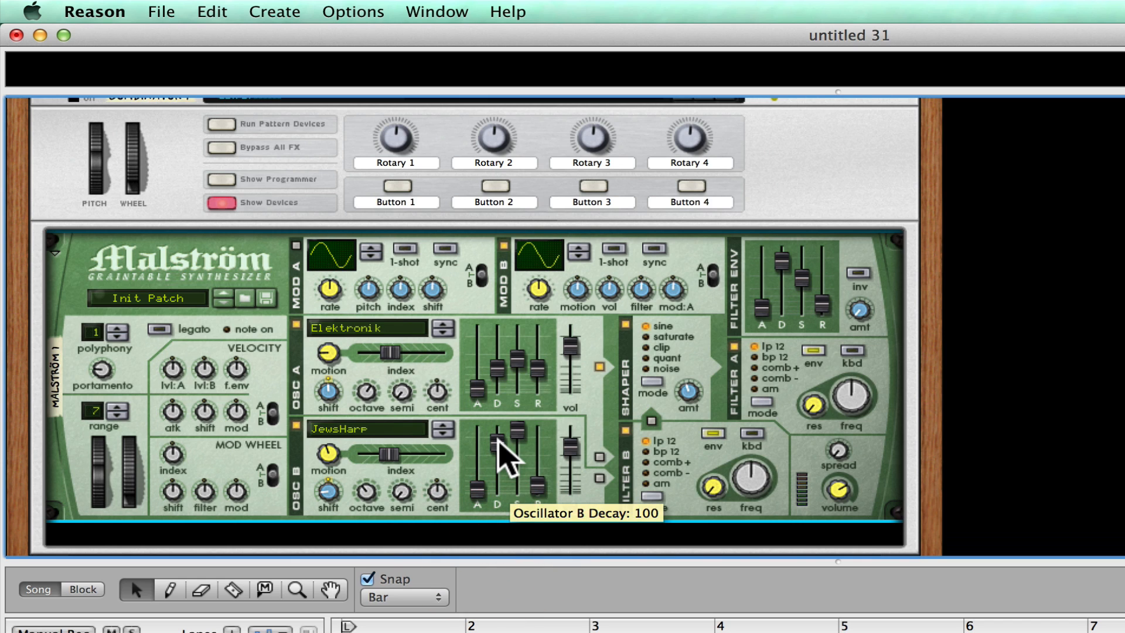
{"action": "left_click_drag", "start_coordinate": [499, 437], "coordinate": [518, 460]}
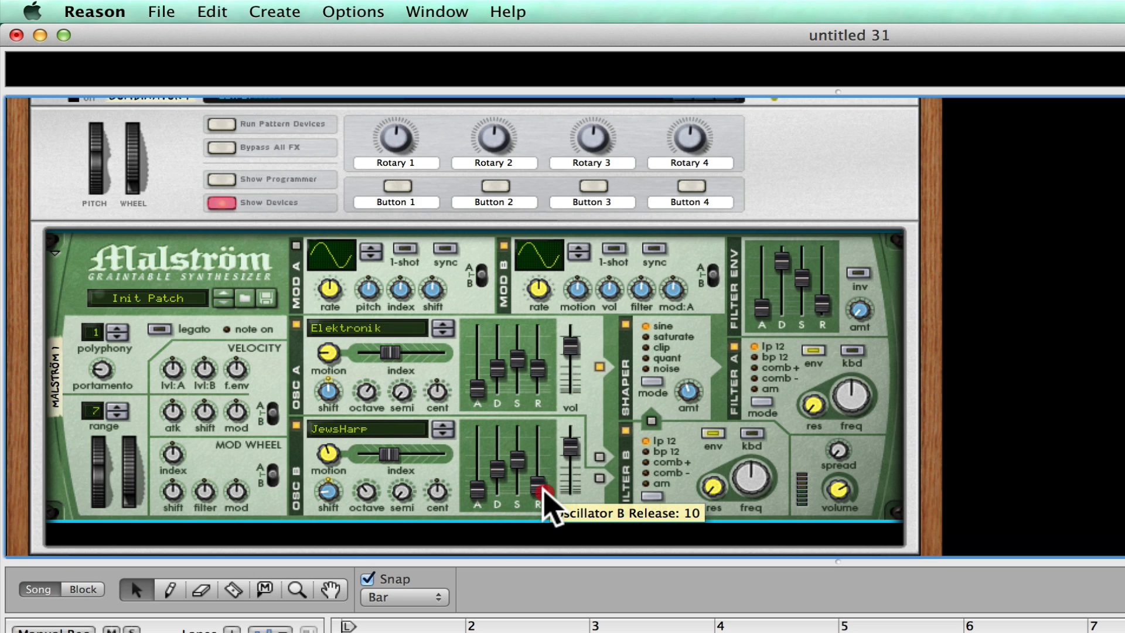
{"action": "left_click_drag", "start_coordinate": [544, 491], "coordinate": [545, 475]}
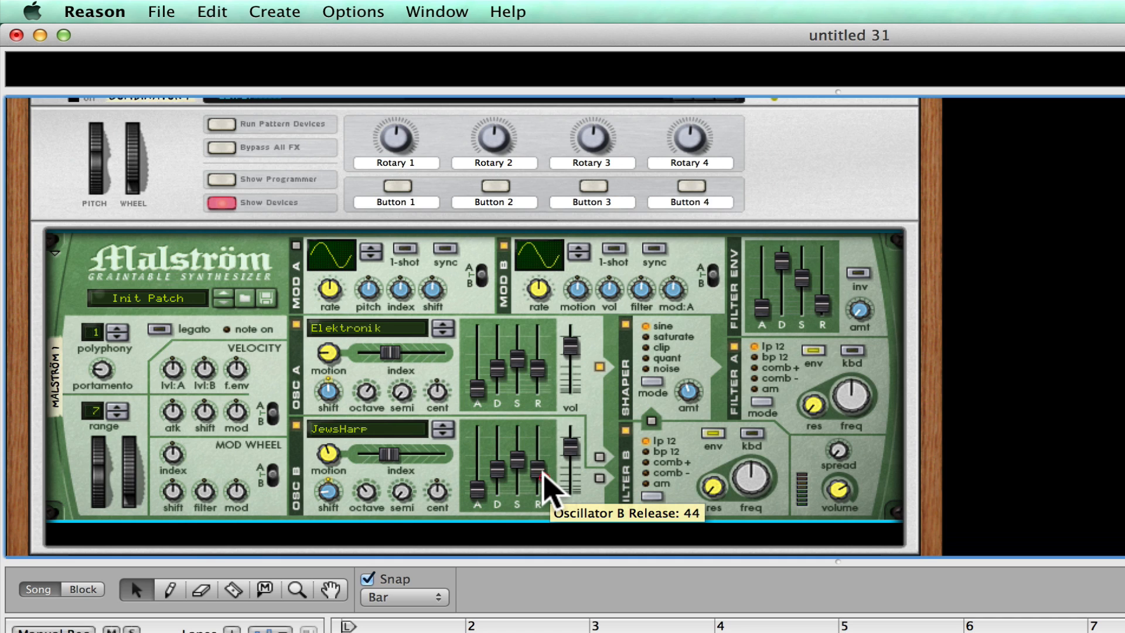
Route both oscillators to Filter B, raise its frequency to 127 and switch it to AM mode.
{"action": "left_click", "coordinate": [599, 478]}
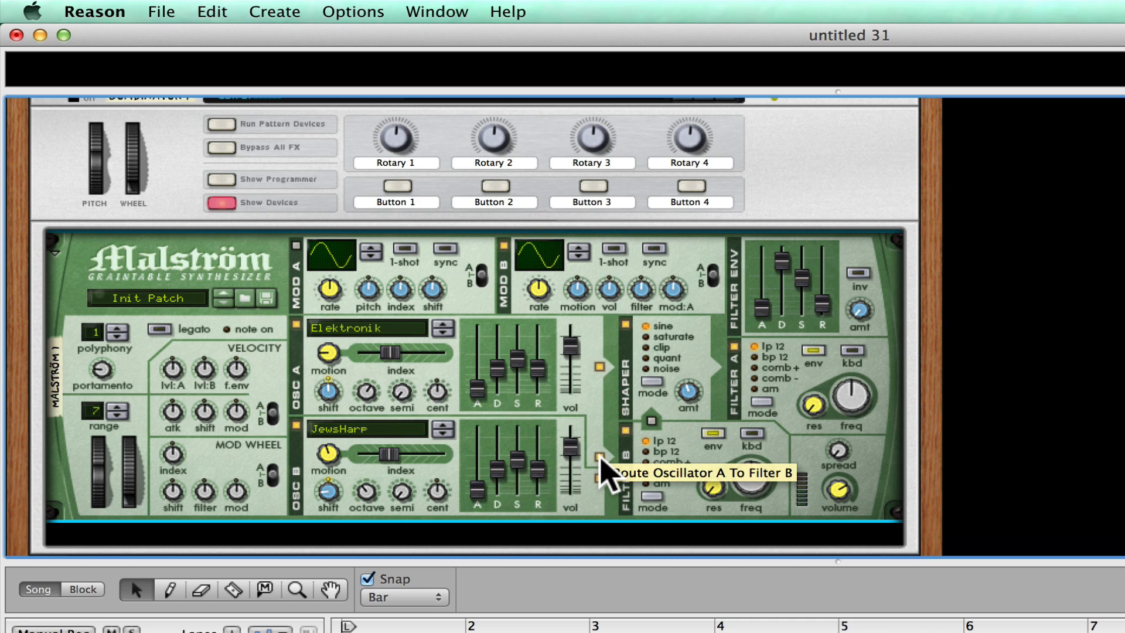
{"action": "left_click", "coordinate": [761, 485]}
{"action": "left_click_drag", "start_coordinate": [760, 487], "coordinate": [706, 255]}
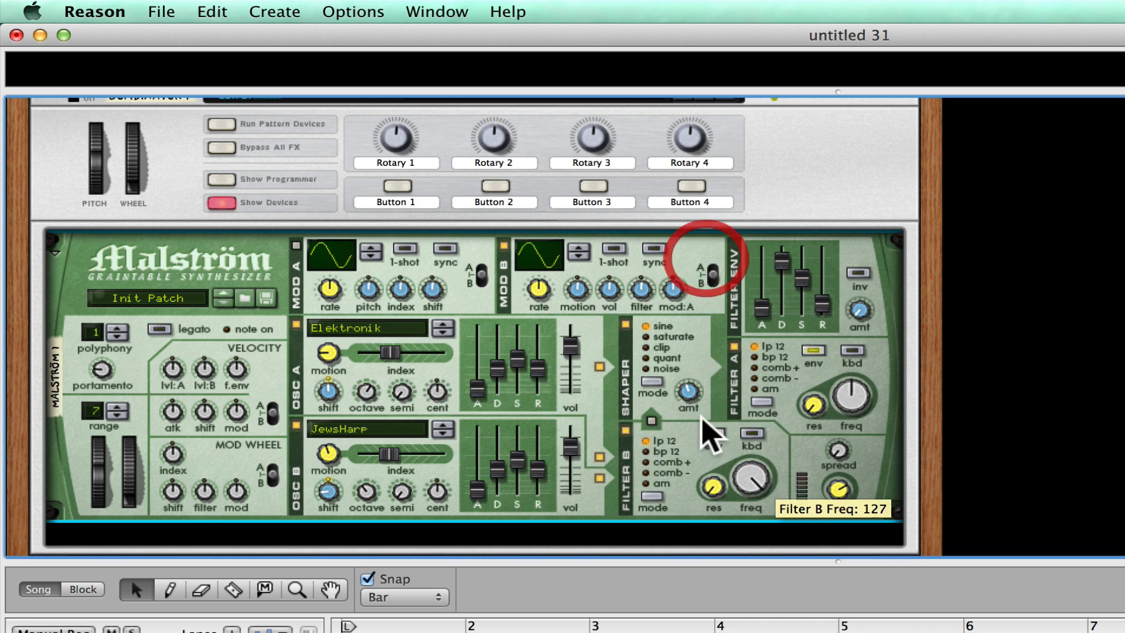
{"action": "left_click", "coordinate": [645, 485]}
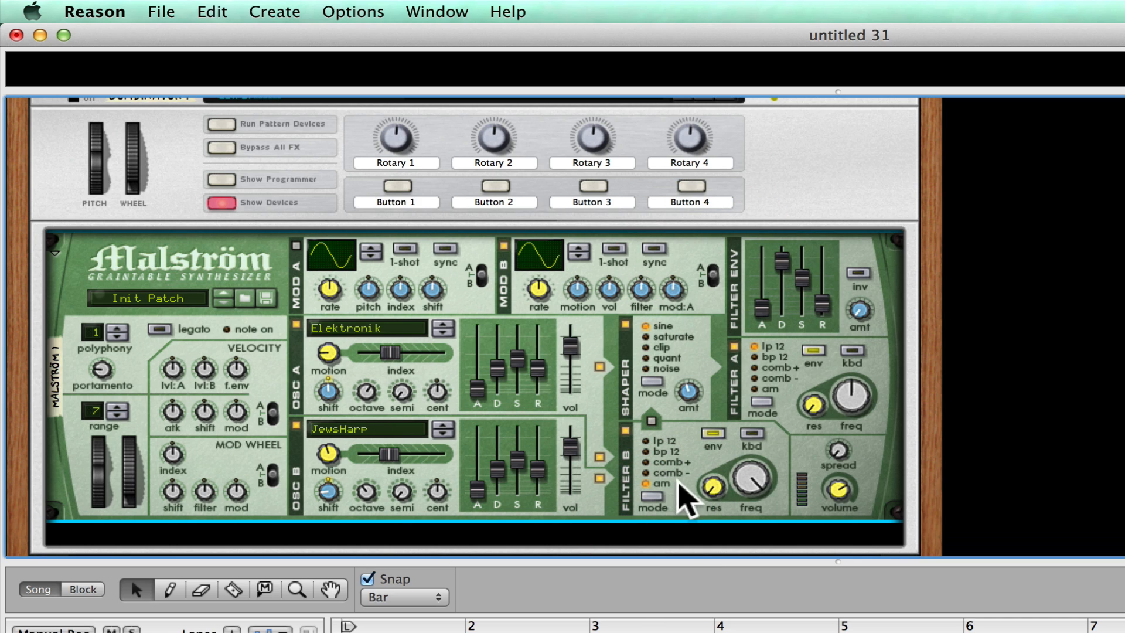
{"action": "mouse_move", "coordinate": [742, 482]}
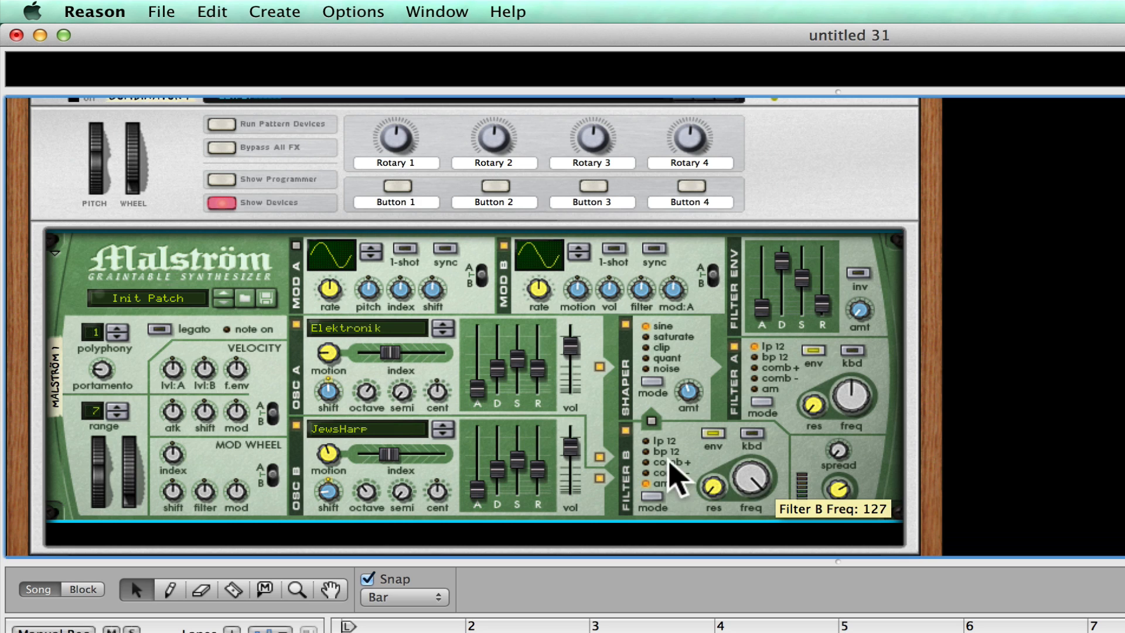
{"action": "left_click", "coordinate": [750, 474]}
{"action": "left_click", "coordinate": [698, 491]}
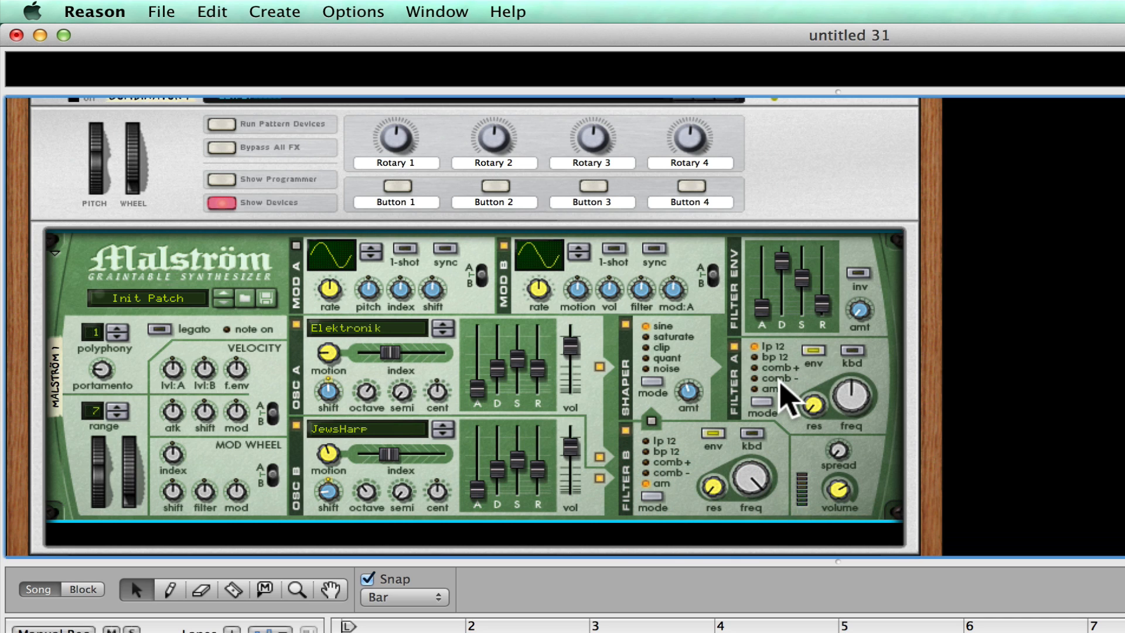
Adjust Filter A's resonance, raise its frequency and adjust the filter envelope amount.
{"action": "left_click", "coordinate": [818, 403]}
{"action": "left_click_drag", "start_coordinate": [820, 404], "coordinate": [839, 279]}
{"action": "left_click_drag", "start_coordinate": [852, 304], "coordinate": [858, 285]}
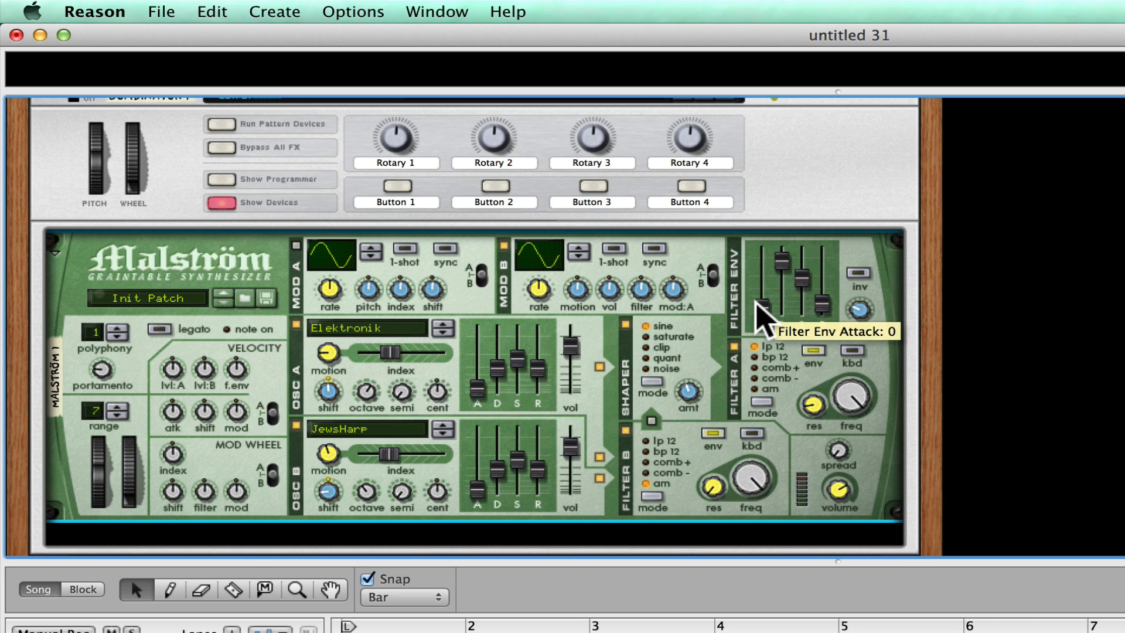
Shape the filter envelope by raising the attack and lowering the decay to 27.
{"action": "left_click_drag", "start_coordinate": [753, 303], "coordinate": [788, 271]}
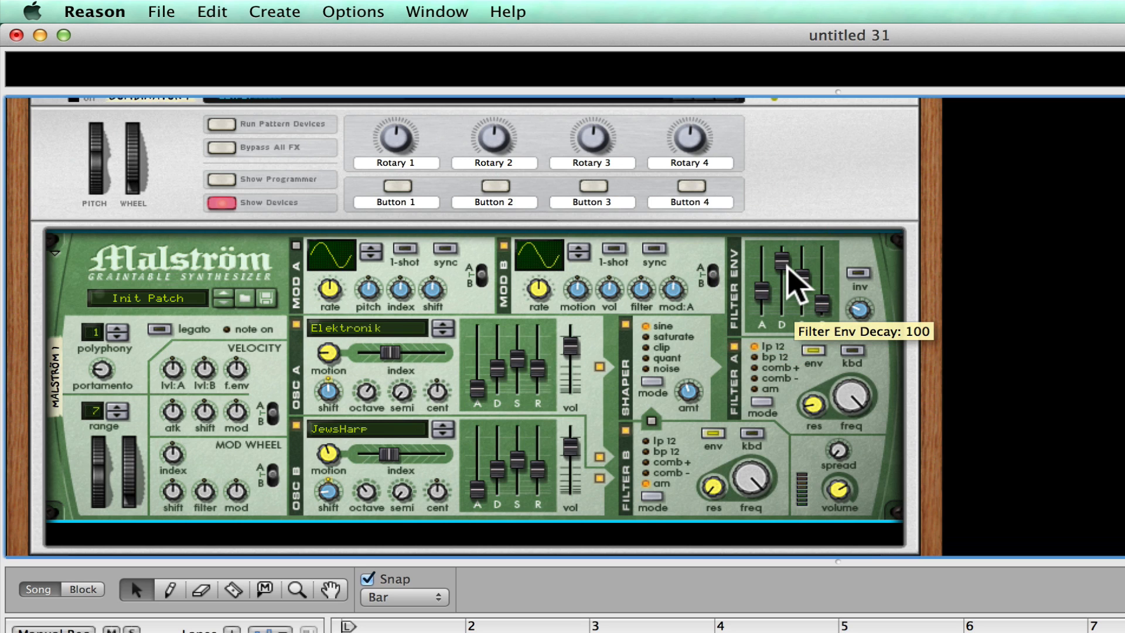
{"action": "left_click_drag", "start_coordinate": [789, 271], "coordinate": [793, 306]}
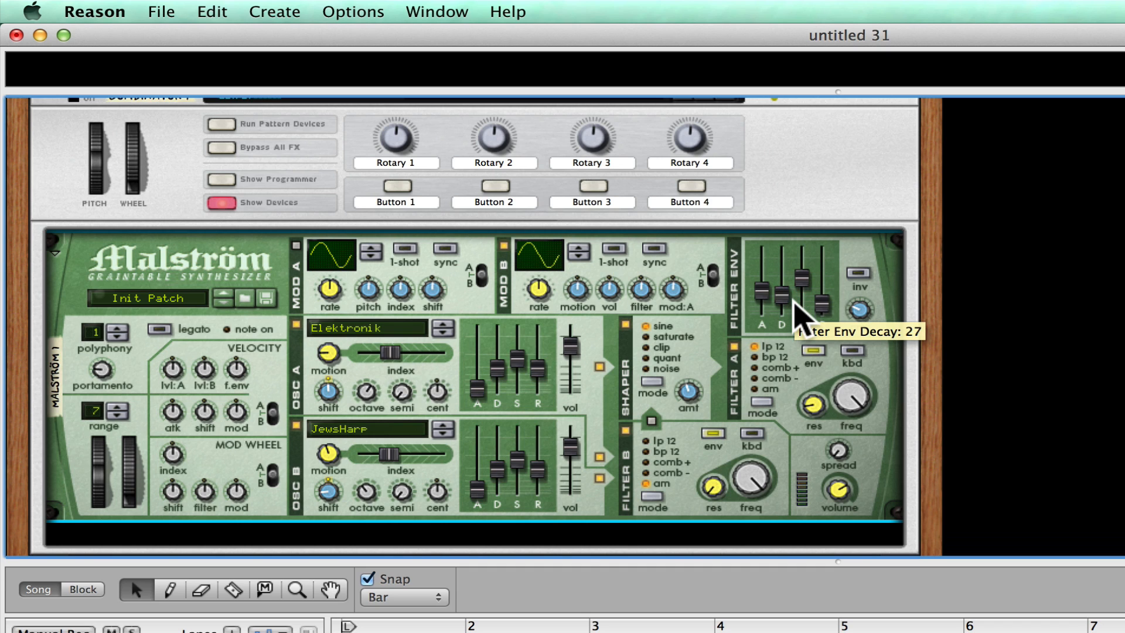
{"action": "left_click", "coordinate": [803, 284]}
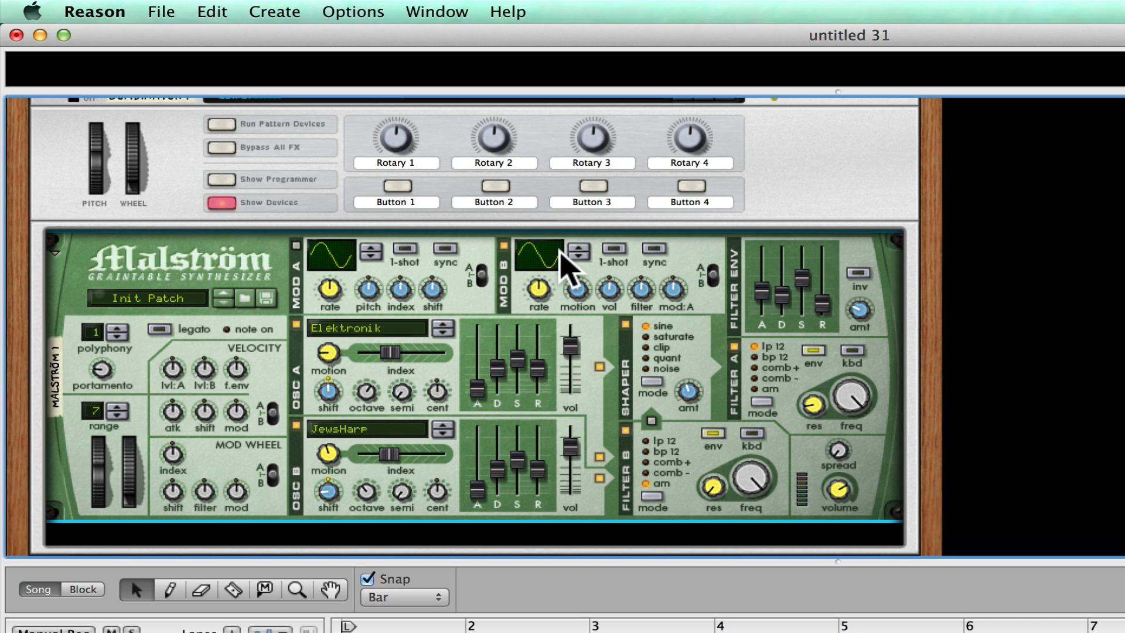
Change Modulator B's waveform from the sine to the gradually rising curve.
{"action": "left_click", "coordinate": [580, 248]}
{"action": "left_click", "coordinate": [581, 248]}
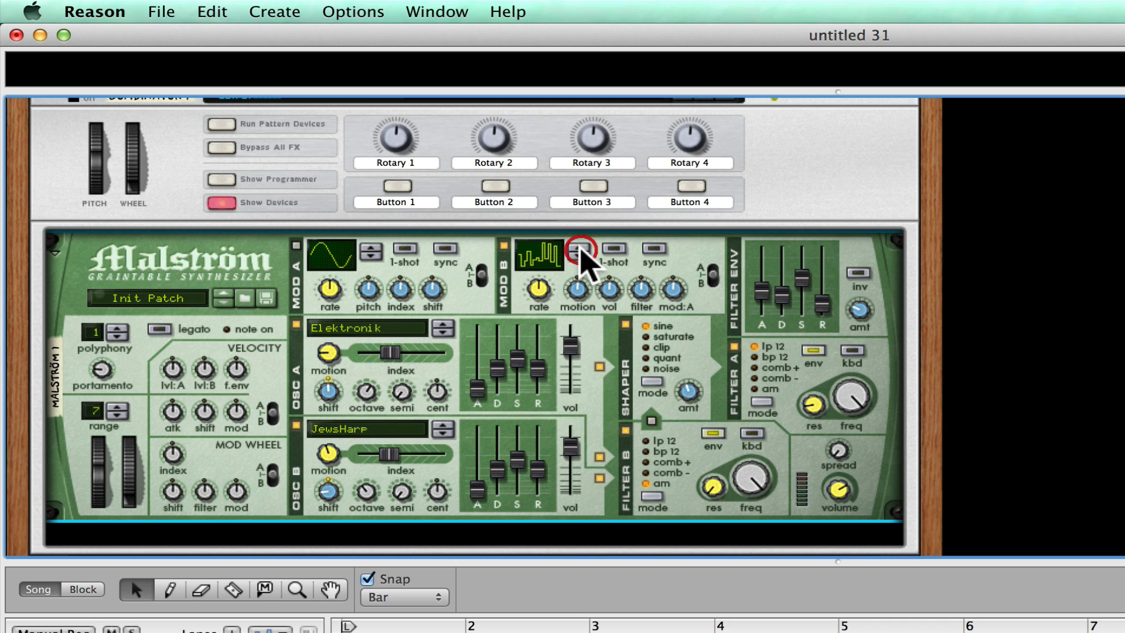
{"action": "left_click", "coordinate": [580, 249]}
{"action": "left_click", "coordinate": [580, 249]}
{"action": "left_click", "coordinate": [580, 248]}
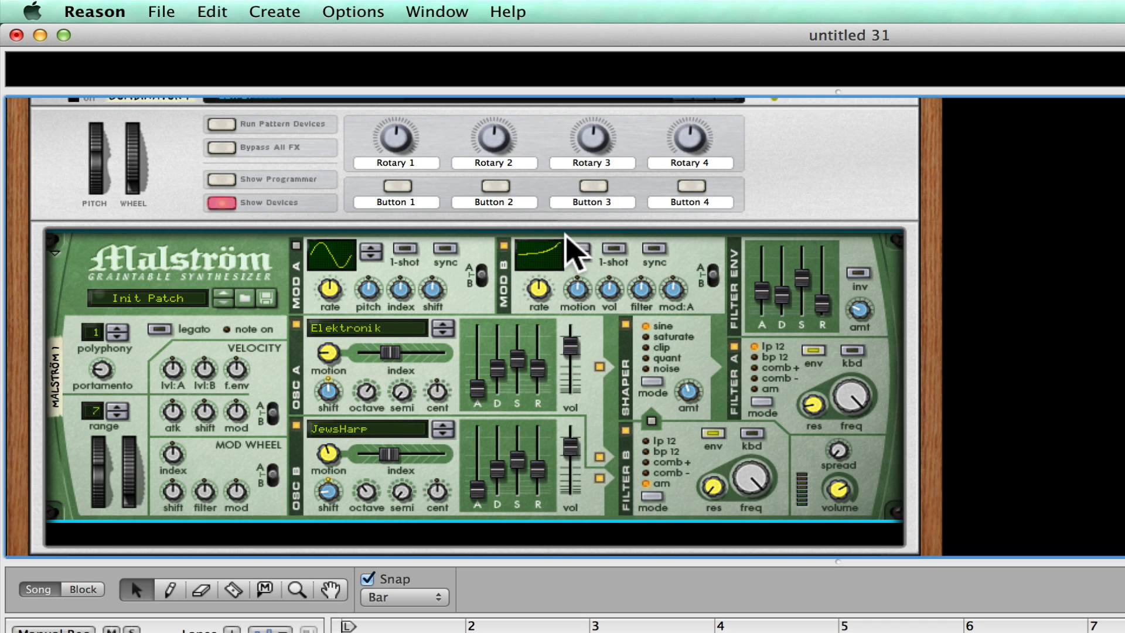
Turn on sync for Modulator B, raise its rate and slightly increase its modulation of motion.
{"action": "left_click", "coordinate": [653, 249]}
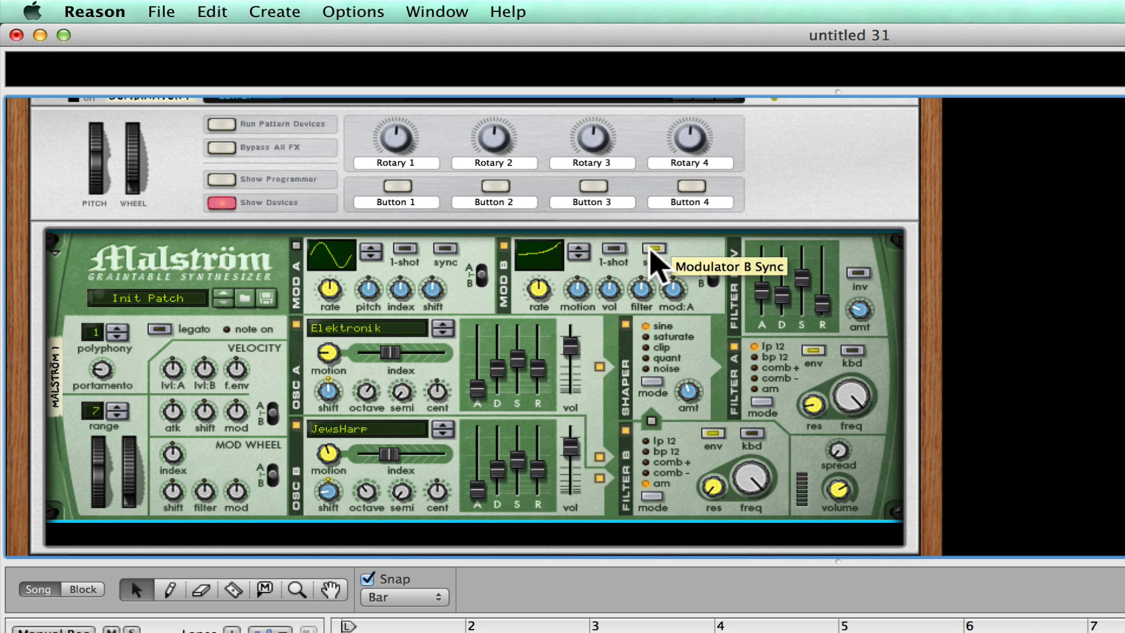
{"action": "left_click", "coordinate": [539, 290]}
{"action": "left_click_drag", "start_coordinate": [543, 293], "coordinate": [543, 272]}
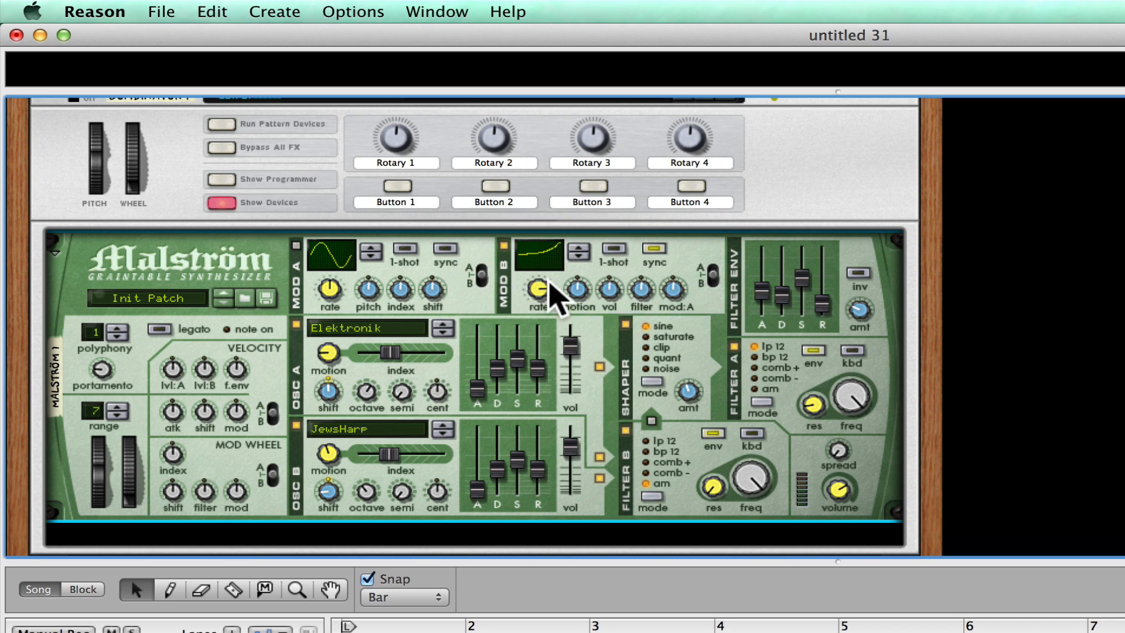
{"action": "mouse_move", "coordinate": [584, 296]}
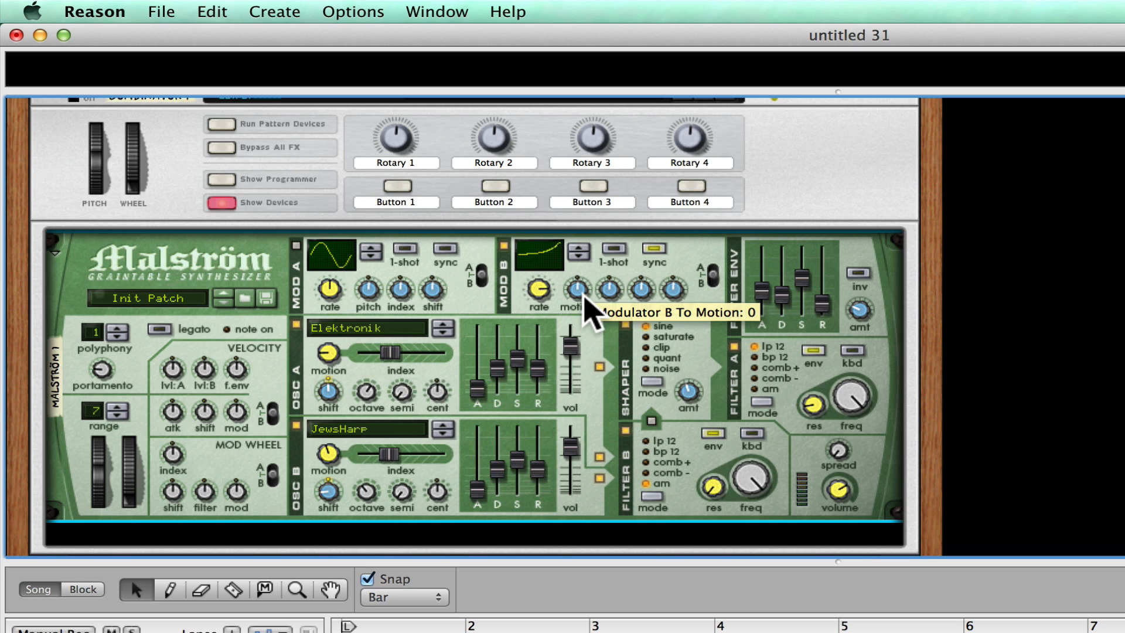
{"action": "left_click_drag", "start_coordinate": [585, 296], "coordinate": [585, 293]}
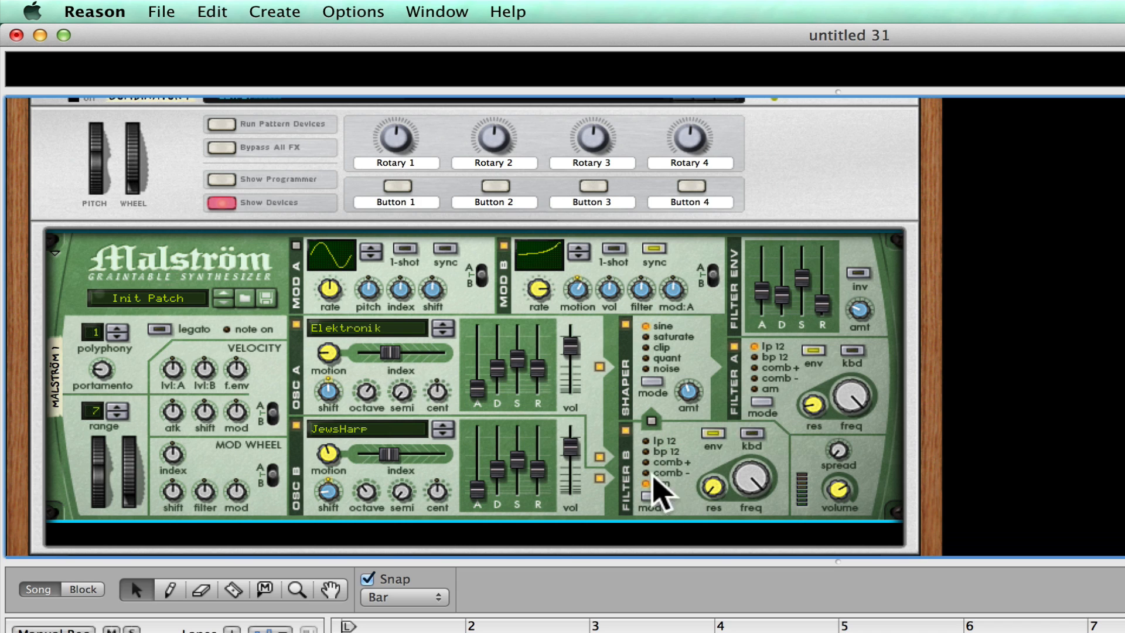
Add a DDL-1 Digital Delay Line after the Malström inside the Combinator.
{"action": "scroll", "coordinate": [633, 466], "scroll_direction": "down", "scroll_amount": 1}
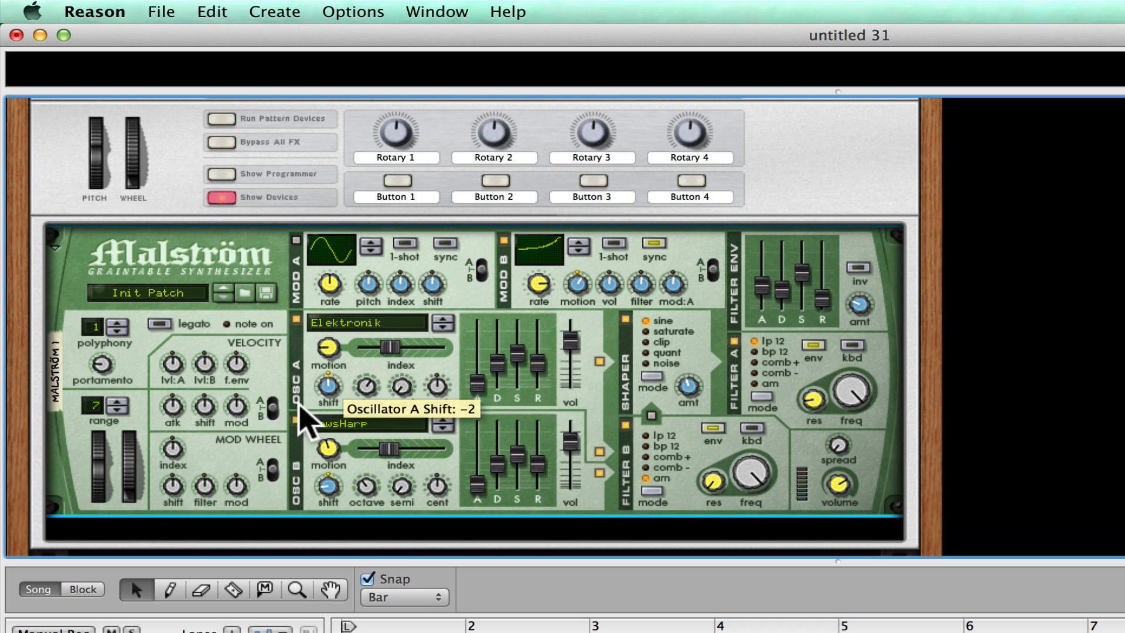
{"action": "right_click", "coordinate": [233, 457]}
{"action": "mouse_move", "coordinate": [380, 613]}
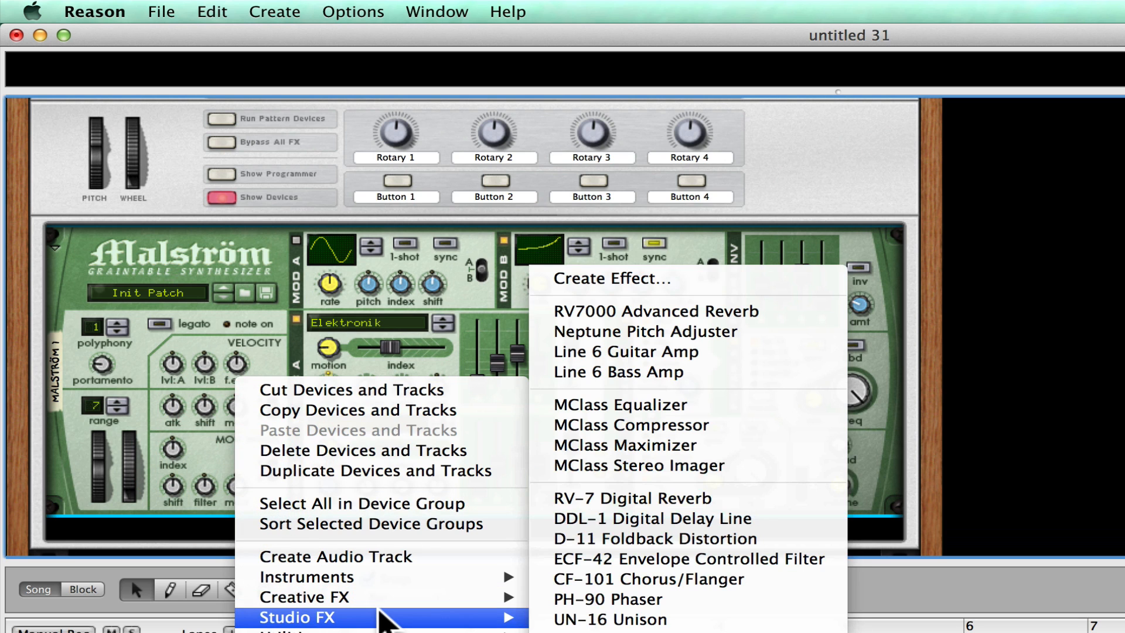
{"action": "left_click", "coordinate": [604, 521]}
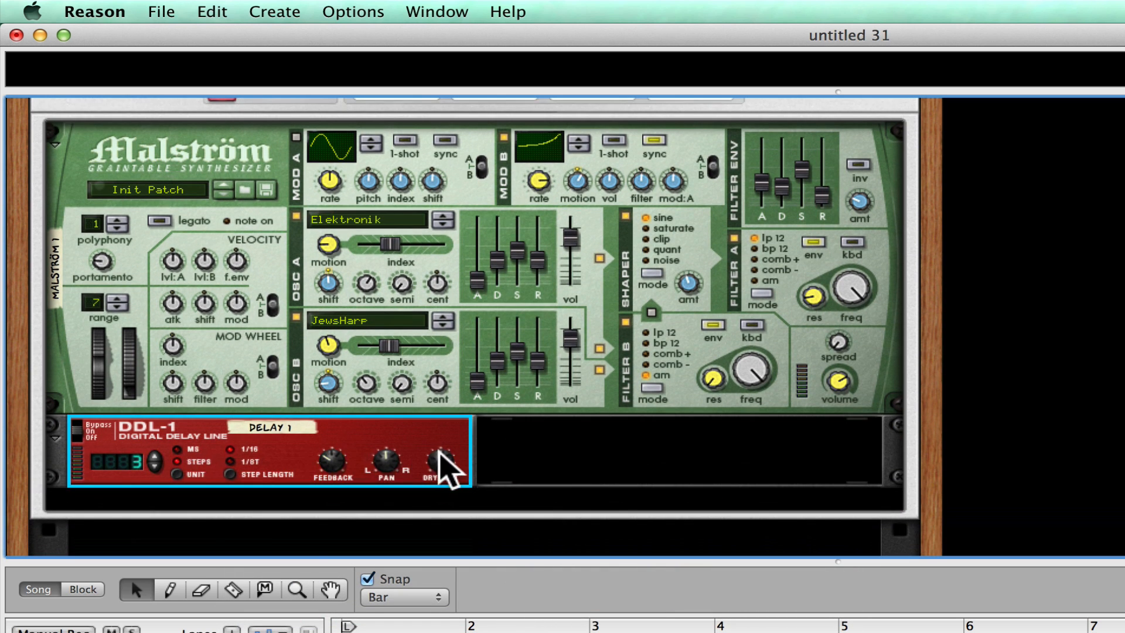
Set the delay's dry/wet balance to 20, pan it toward the right and lower its feedback.
{"action": "left_click_drag", "start_coordinate": [437, 451], "coordinate": [467, 512]}
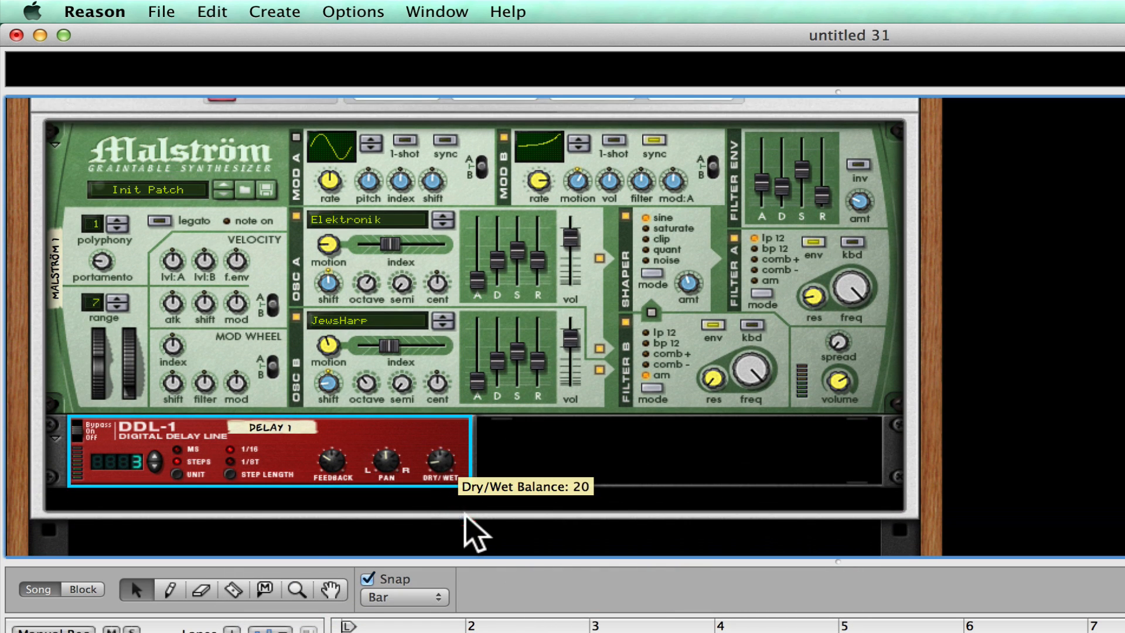
{"action": "left_click_drag", "start_coordinate": [385, 464], "coordinate": [372, 447]}
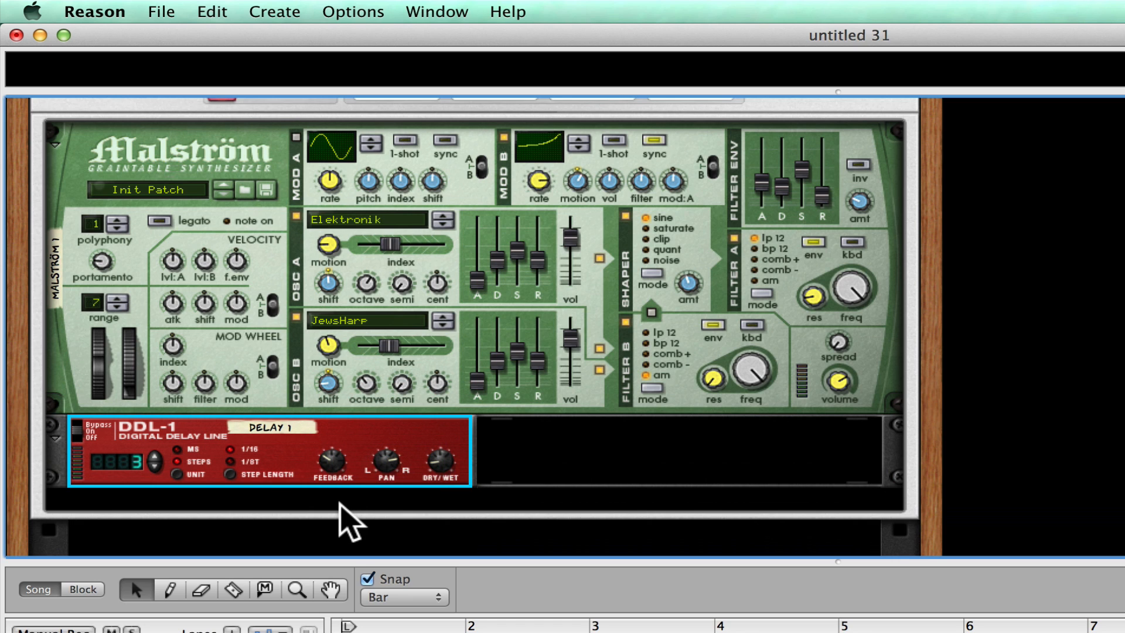
{"action": "left_click_drag", "start_coordinate": [330, 466], "coordinate": [345, 517]}
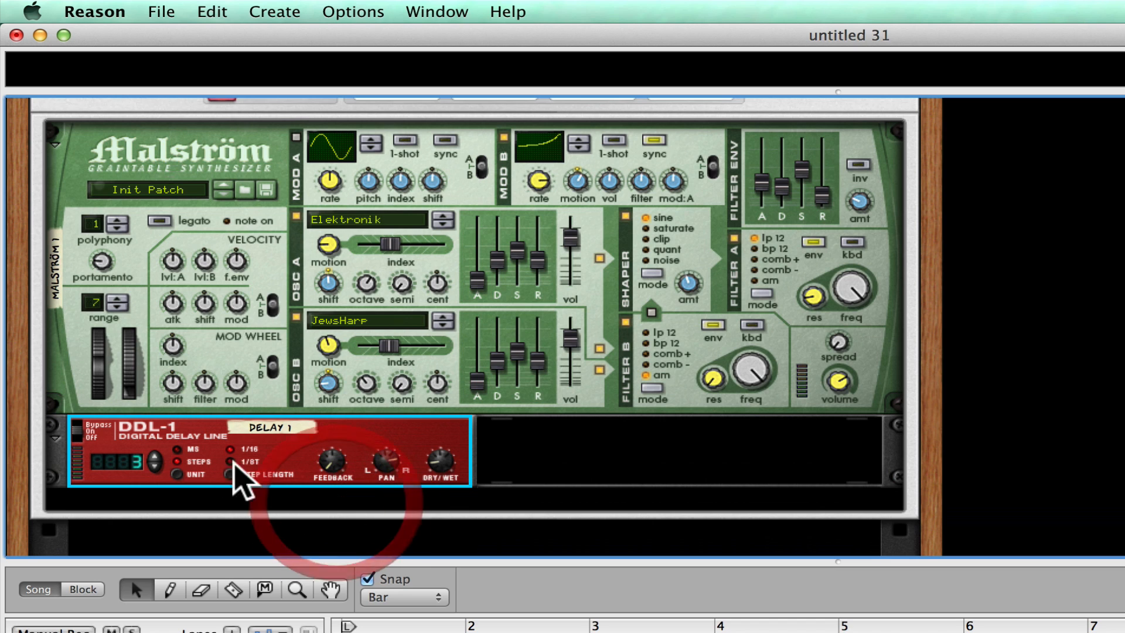
Switch the delay's unit to milliseconds and set the delay time to 26 ms.
{"action": "left_click", "coordinate": [151, 467]}
{"action": "left_click", "coordinate": [176, 449]}
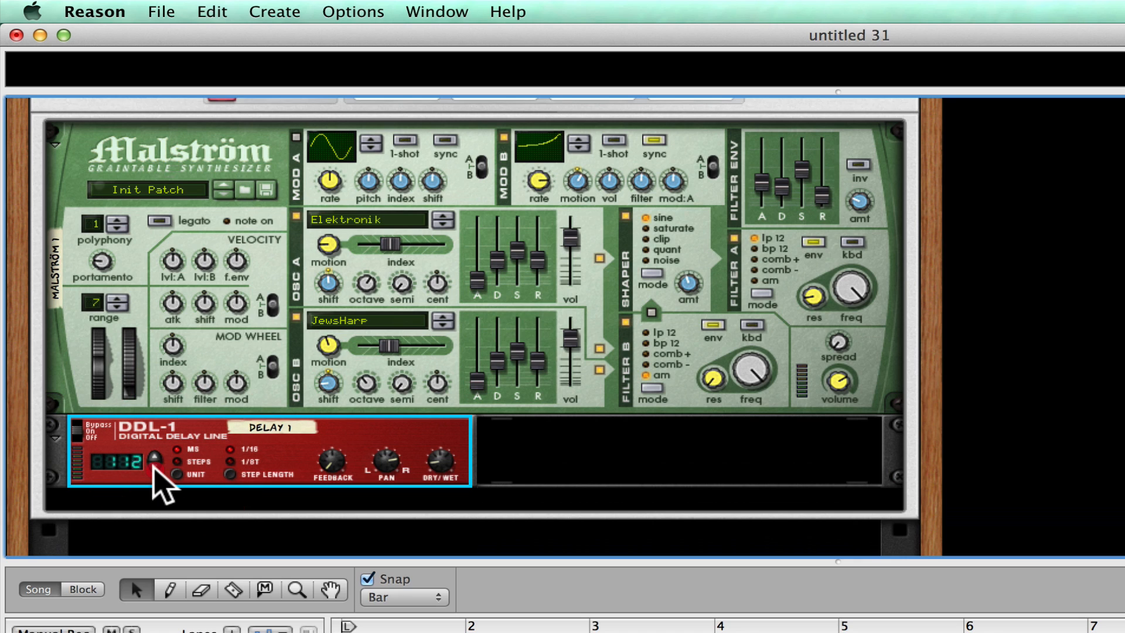
{"action": "left_click", "coordinate": [153, 466]}
{"action": "left_click_drag", "start_coordinate": [153, 467], "coordinate": [153, 468]}
Add a Scream 4 Distortion after the DDL-1 delay inside the Combinator.
{"action": "right_click", "coordinate": [300, 445]}
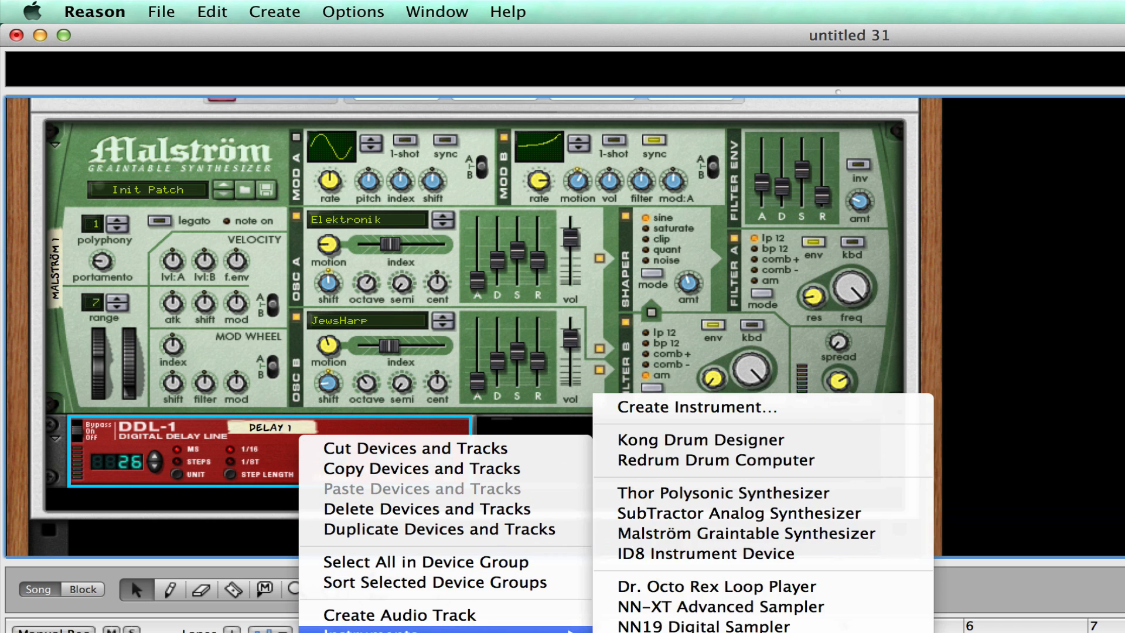
{"action": "mouse_move", "coordinate": [446, 632]}
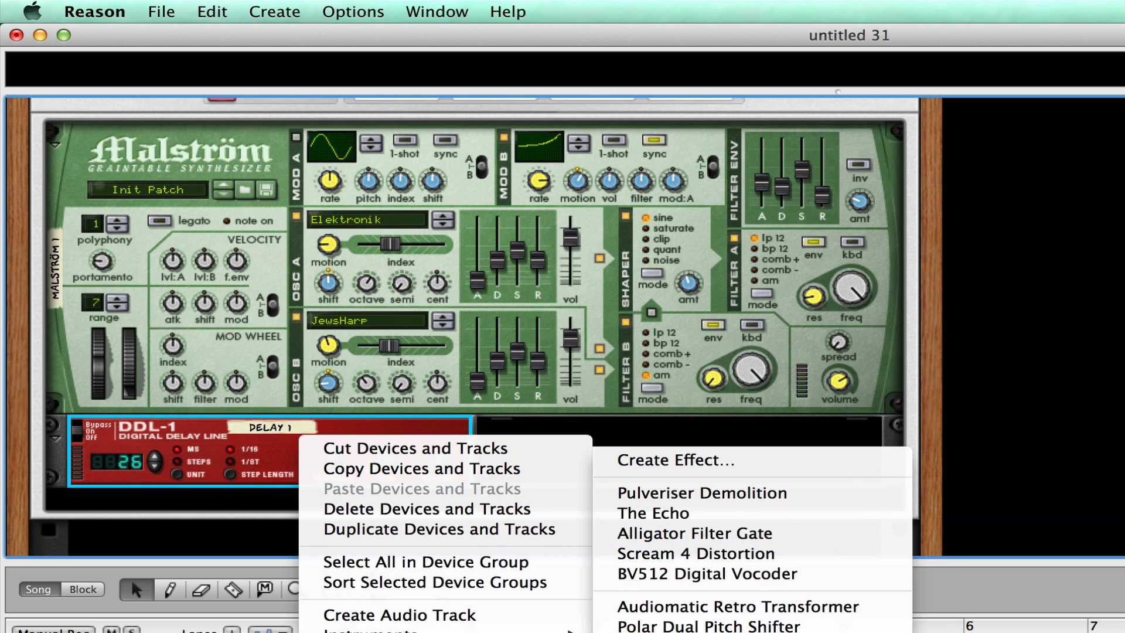
{"action": "left_click", "coordinate": [721, 554]}
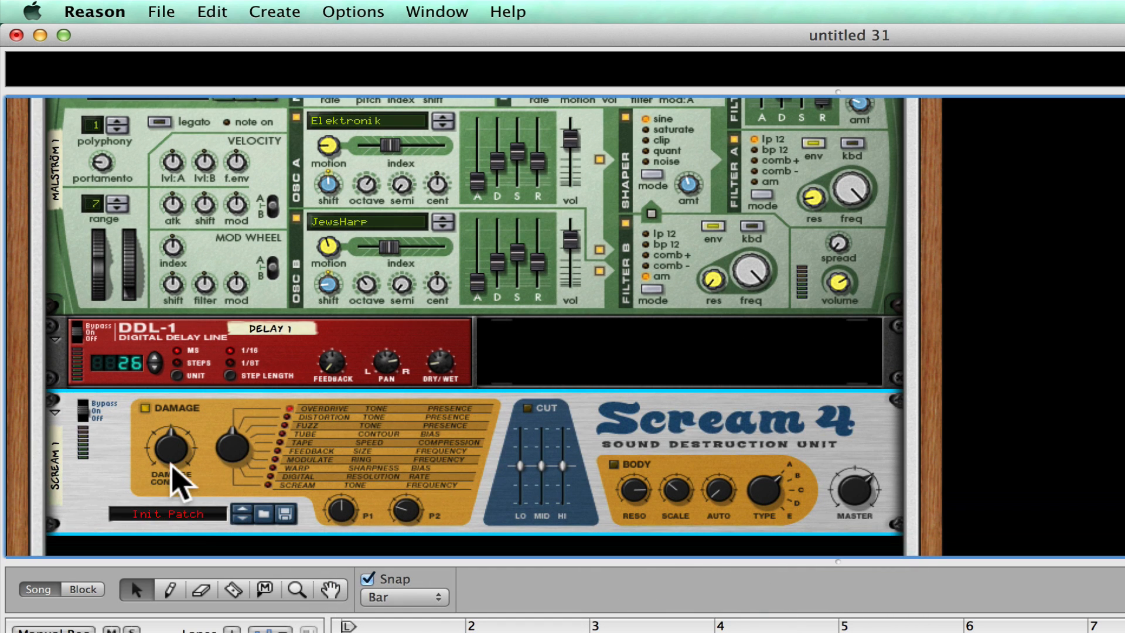
Keep Scream 4 in Overdrive mode, lower its damage control and raise the P1 and P2 parameters.
{"action": "left_click_drag", "start_coordinate": [175, 466], "coordinate": [172, 482]}
{"action": "mouse_move", "coordinate": [345, 521]}
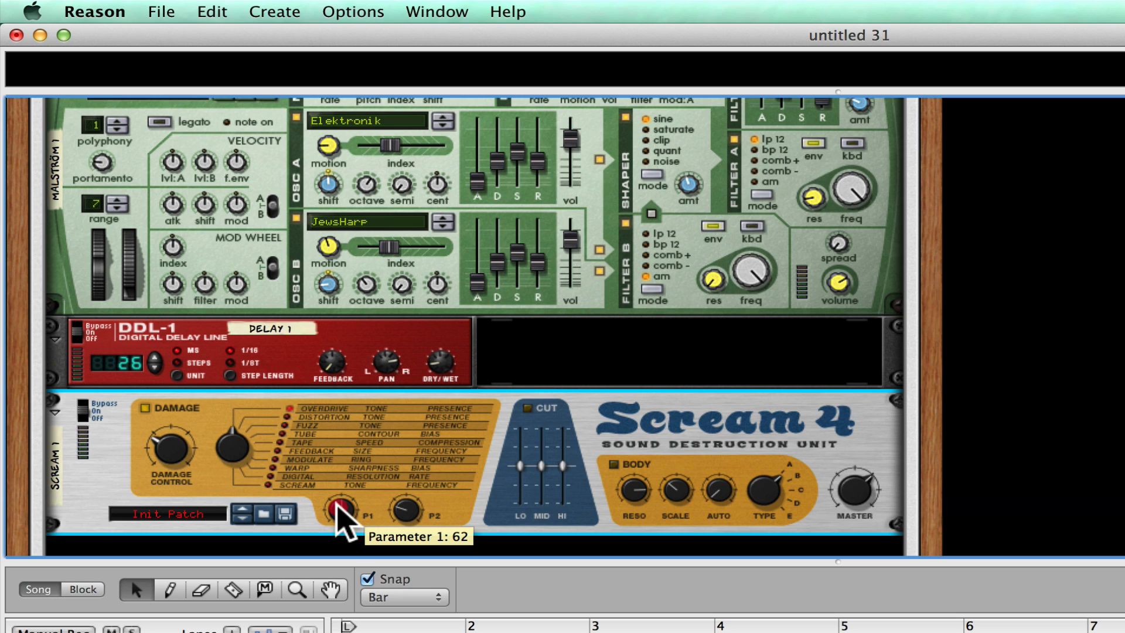
{"action": "left_click_drag", "start_coordinate": [337, 503], "coordinate": [332, 480]}
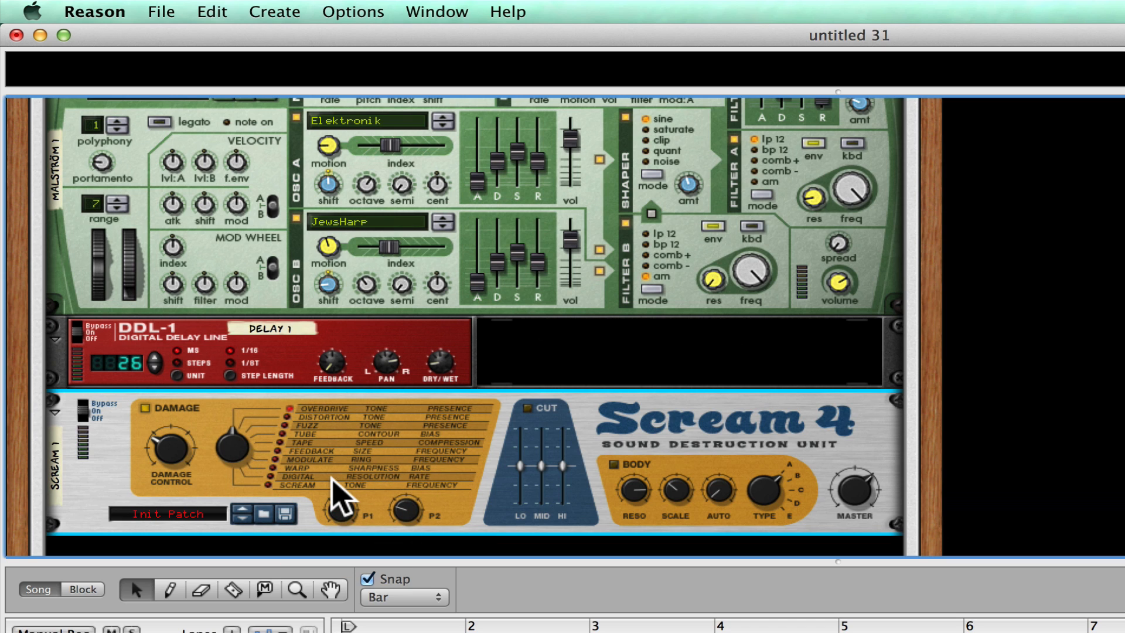
{"action": "left_click_drag", "start_coordinate": [419, 510], "coordinate": [393, 452]}
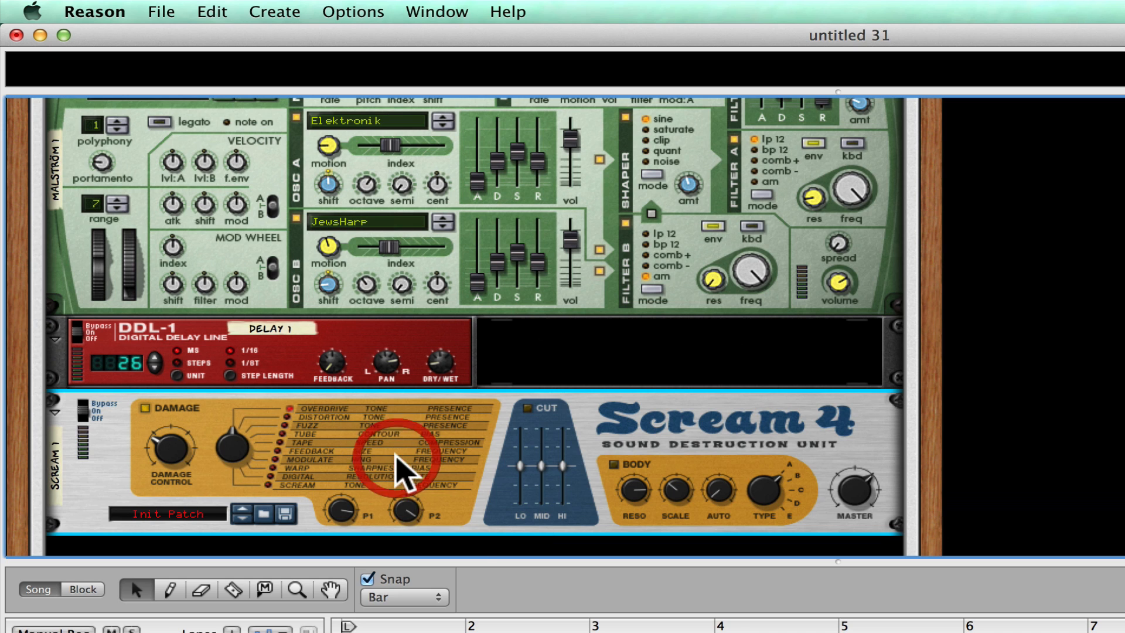
Enable Scream 4's Cut section and slightly raise its low and high bands.
{"action": "left_click", "coordinate": [528, 409]}
{"action": "left_click_drag", "start_coordinate": [519, 466], "coordinate": [519, 451]}
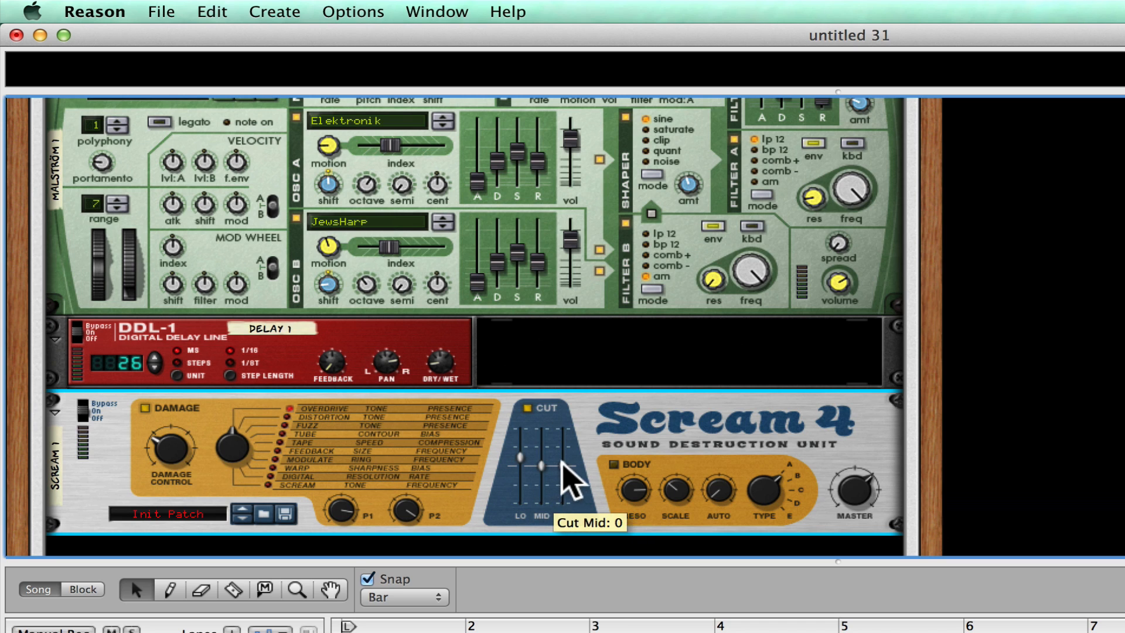
{"action": "left_click_drag", "start_coordinate": [563, 467], "coordinate": [564, 460]}
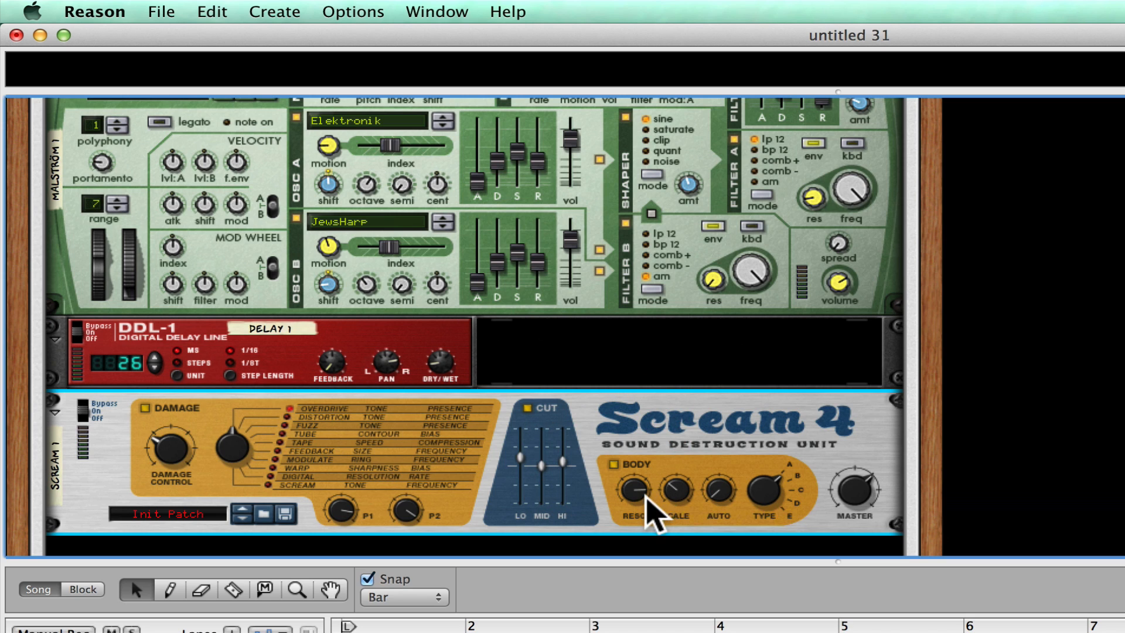
Enable Scream 4's Body section, lower its resonance, raise scale and auto, and select type E.
{"action": "left_click_drag", "start_coordinate": [644, 500], "coordinate": [643, 520]}
{"action": "mouse_move", "coordinate": [685, 490]}
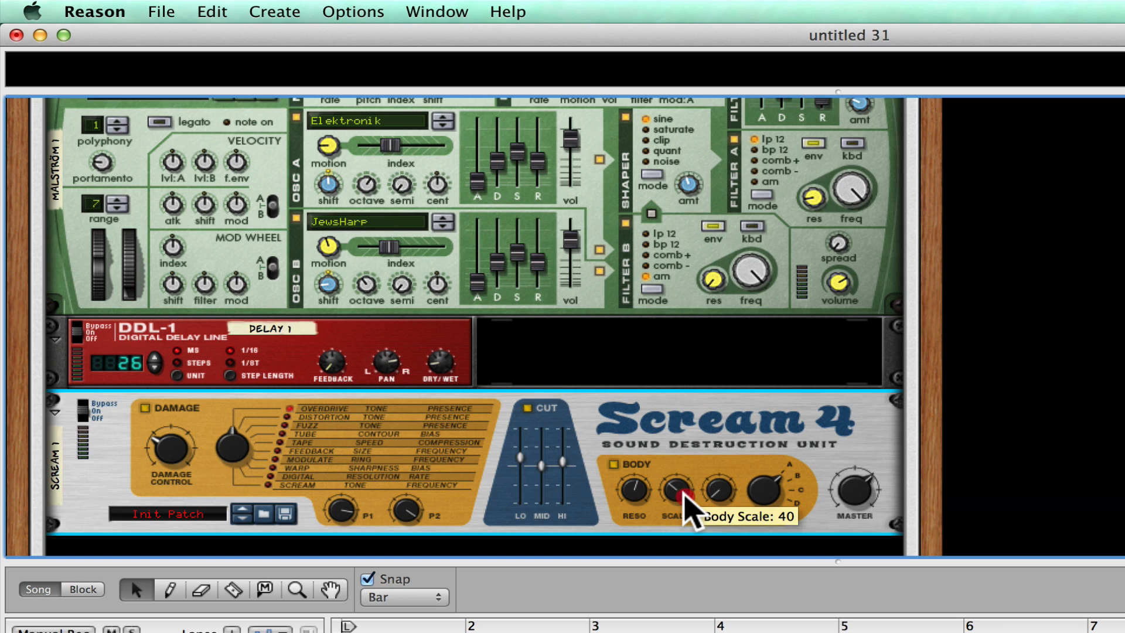
{"action": "left_click_drag", "start_coordinate": [685, 497], "coordinate": [676, 472]}
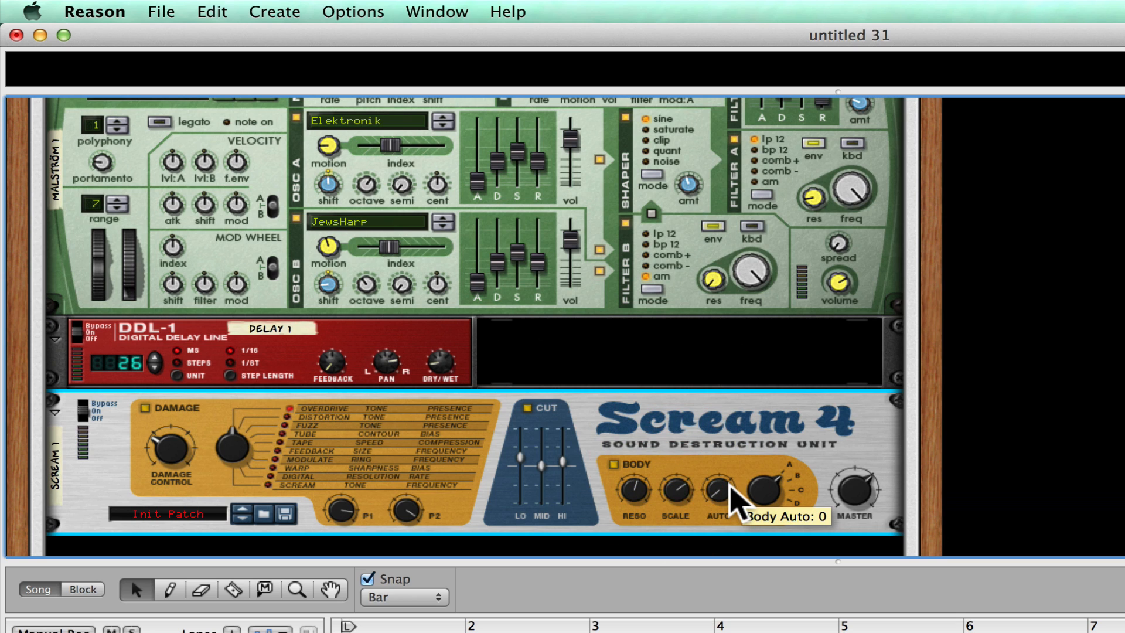
{"action": "left_click_drag", "start_coordinate": [728, 487], "coordinate": [717, 447]}
{"action": "mouse_move", "coordinate": [766, 490]}
{"action": "left_mouse_down"}
{"action": "mouse_move", "coordinate": [754, 409]}
{"action": "mouse_move", "coordinate": [782, 432]}
{"action": "left_mouse_up"}
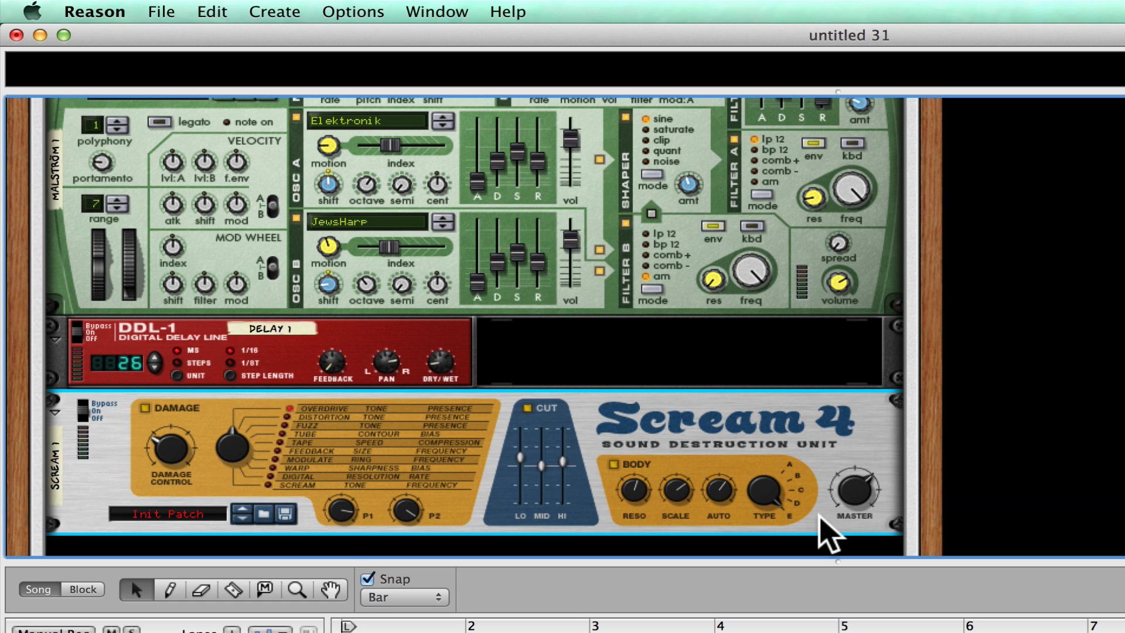
Add a second Scream 4 Distortion after the first one inside the Combinator.
{"action": "scroll", "coordinate": [820, 519], "scroll_direction": "down", "scroll_amount": 3}
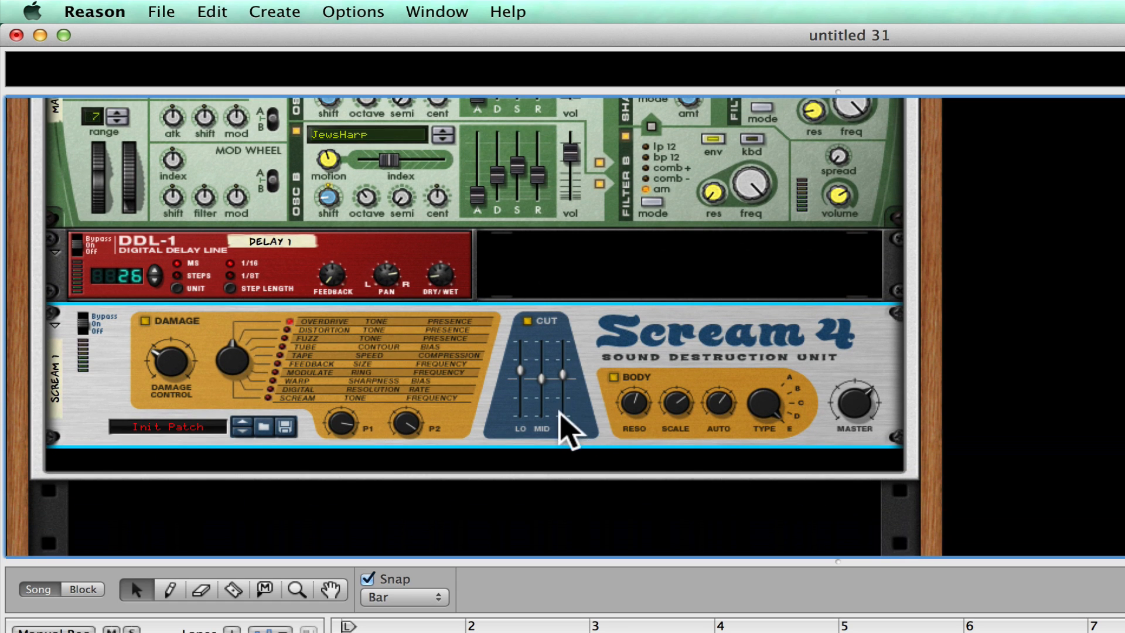
{"action": "right_click", "coordinate": [588, 434]}
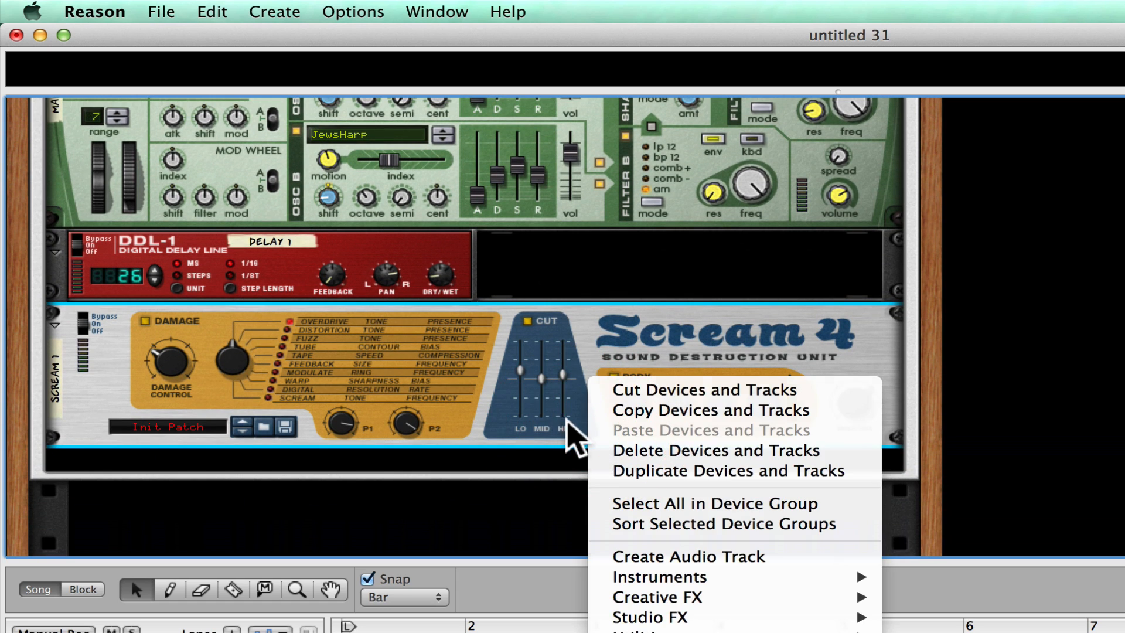
{"action": "left_click", "coordinate": [567, 421]}
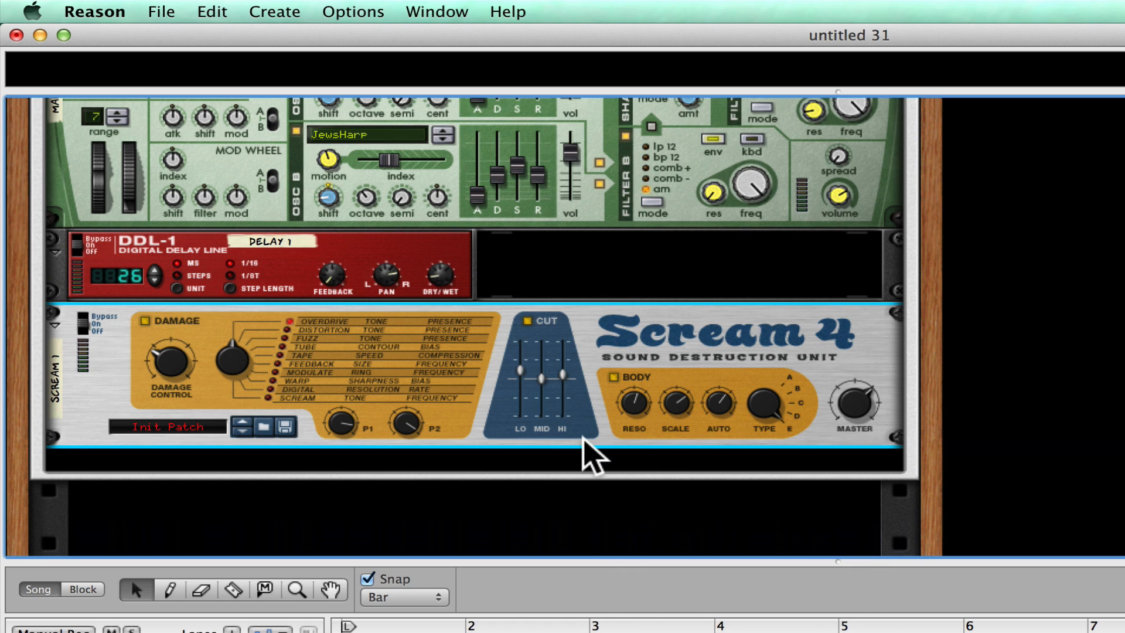
{"action": "right_click", "coordinate": [580, 434]}
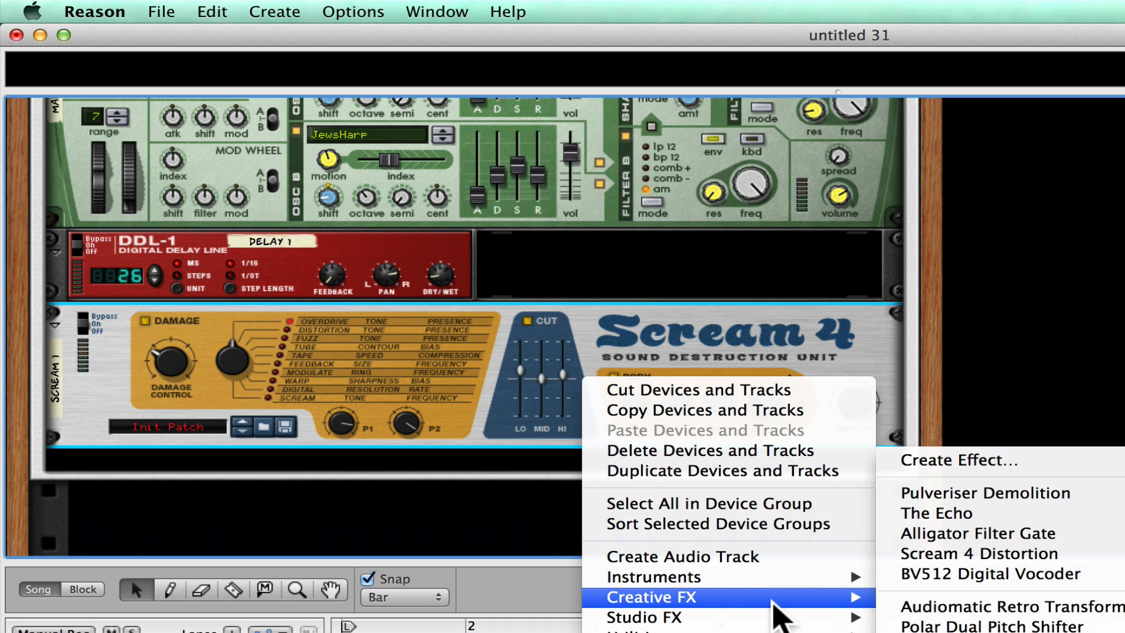
{"action": "mouse_move", "coordinate": [795, 601]}
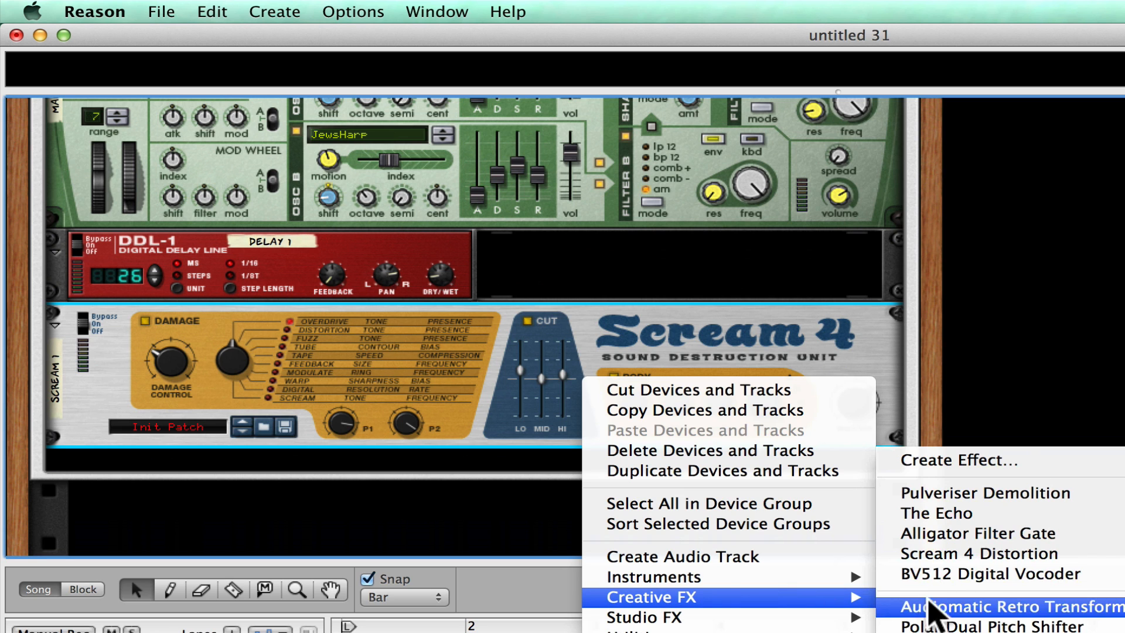
{"action": "left_click", "coordinate": [947, 565]}
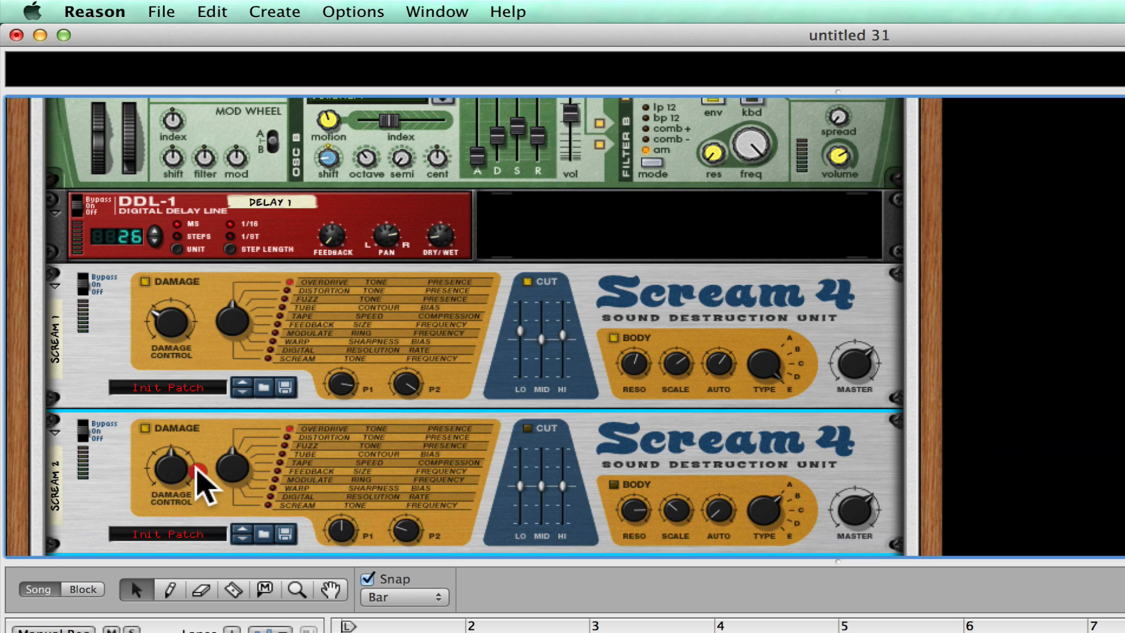
On the second Scream 4, lower the damage control, set Parameter 1 to 112 and Parameter 2 to 16.
{"action": "left_click_drag", "start_coordinate": [181, 465], "coordinate": [178, 488]}
{"action": "left_click_drag", "start_coordinate": [335, 533], "coordinate": [326, 509]}
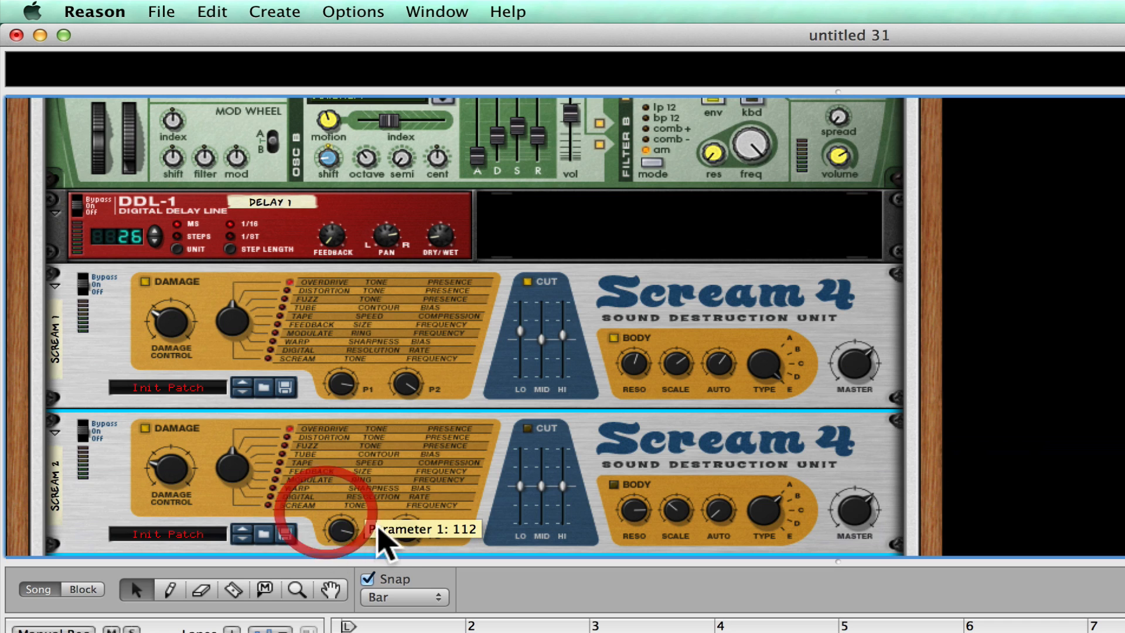
{"action": "left_click_drag", "start_coordinate": [406, 535], "coordinate": [408, 545]}
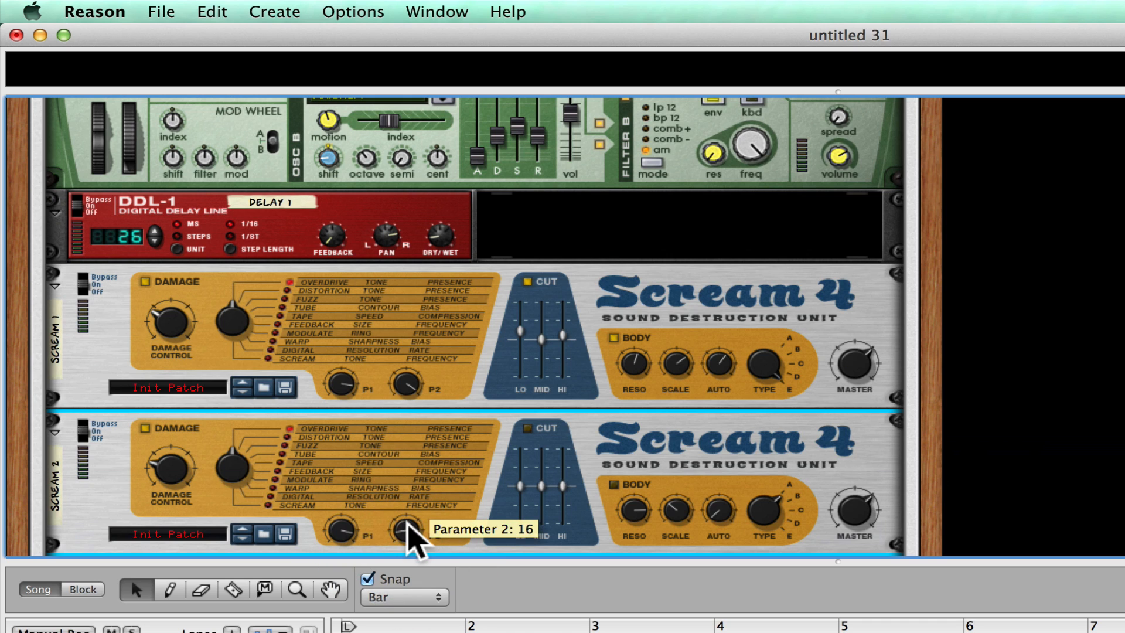
Enable the second Scream 4's Cut section, raise its low and high bands, and set the master level to 95.
{"action": "left_click", "coordinate": [528, 429]}
{"action": "left_click_drag", "start_coordinate": [520, 486], "coordinate": [567, 475]}
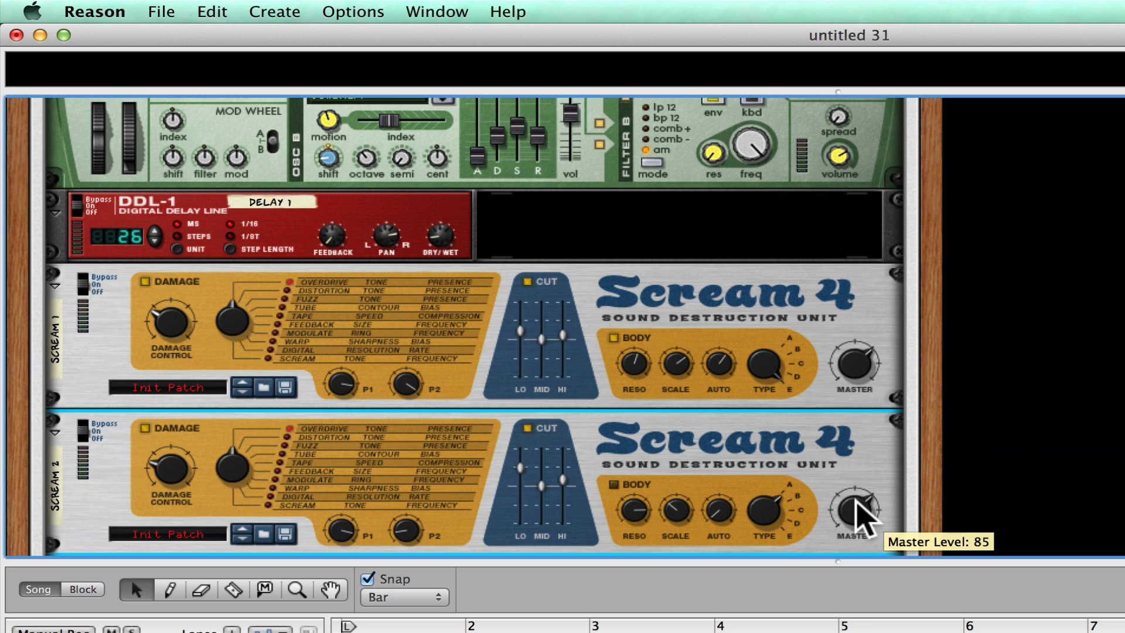
{"action": "left_click_drag", "start_coordinate": [855, 502], "coordinate": [855, 515]}
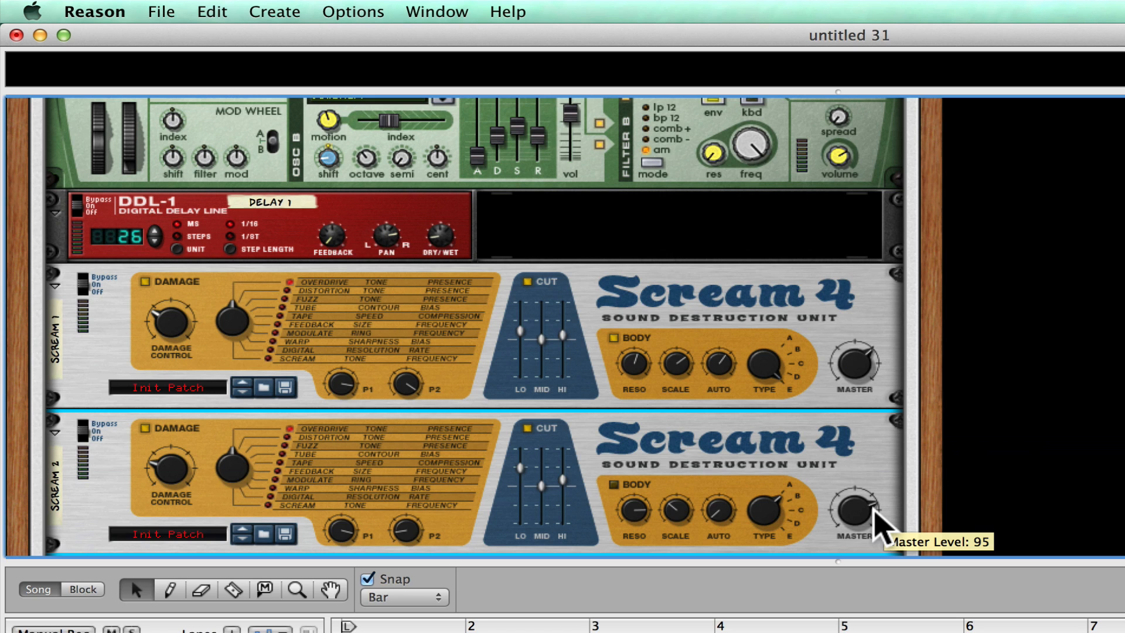
Add an MClass Equalizer after the second Scream 4.
{"action": "scroll", "coordinate": [673, 432], "scroll_direction": "down", "scroll_amount": 3}
{"action": "right_click", "coordinate": [486, 469]}
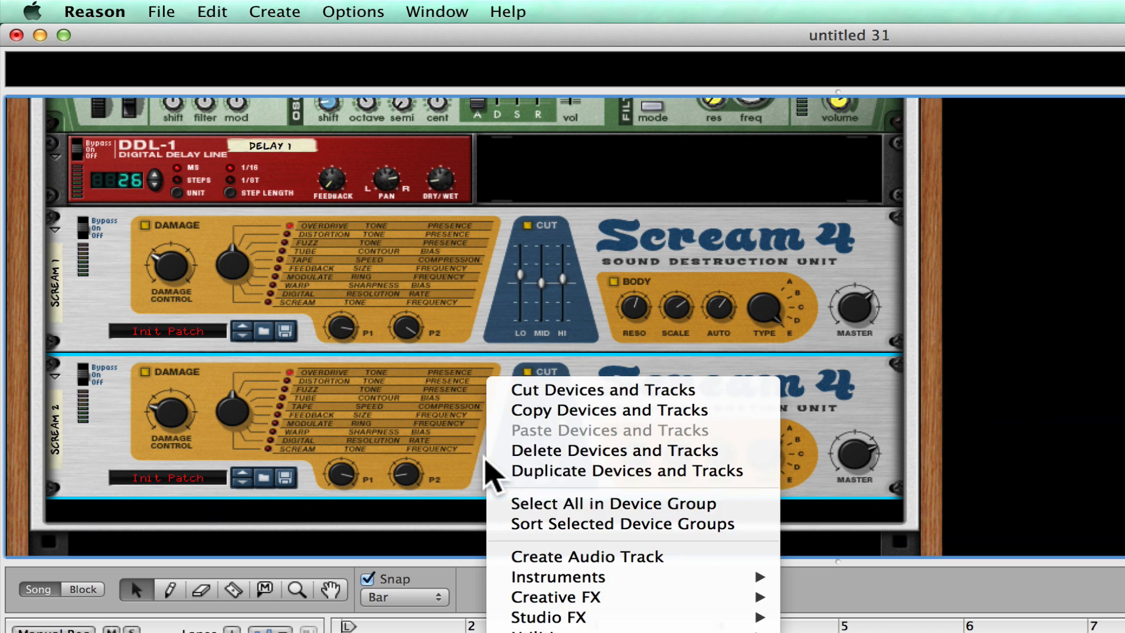
{"action": "mouse_move", "coordinate": [633, 617]}
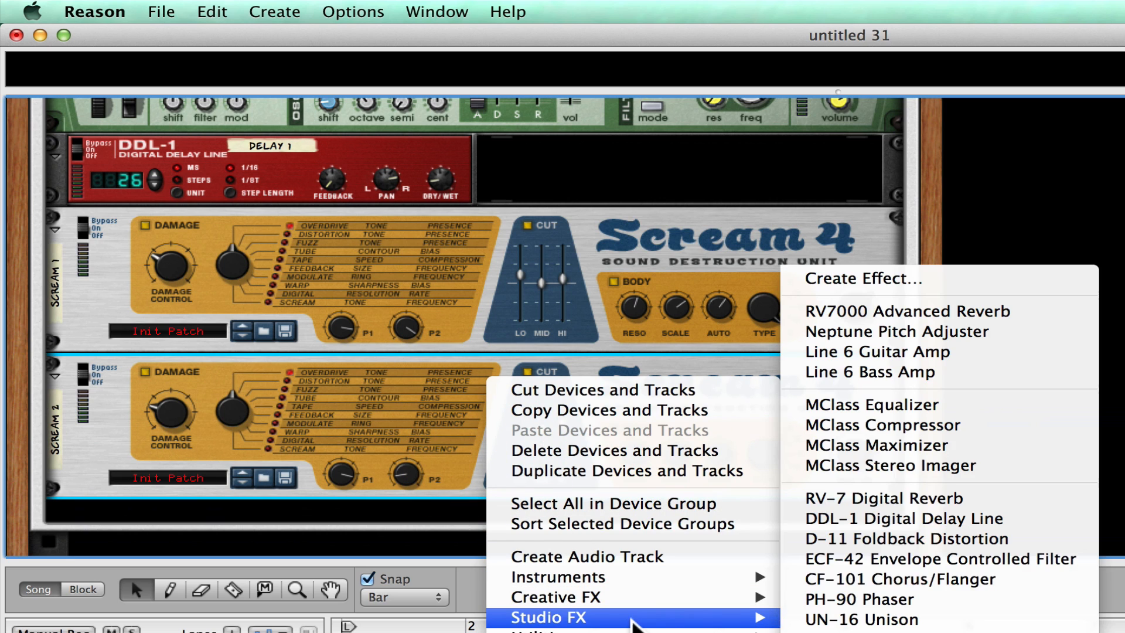
{"action": "left_click", "coordinate": [936, 405]}
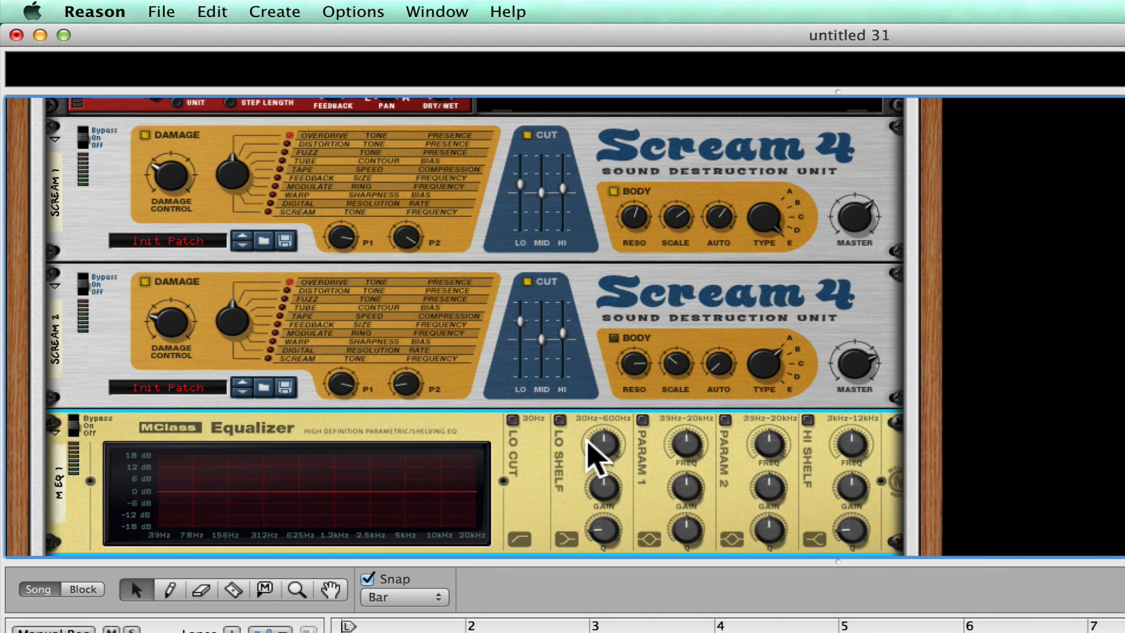
Enable the equalizer's Lo Cut and Lo Shelf bands, with the shelf's frequency at minimum and its gain reduced.
{"action": "left_click", "coordinate": [512, 420]}
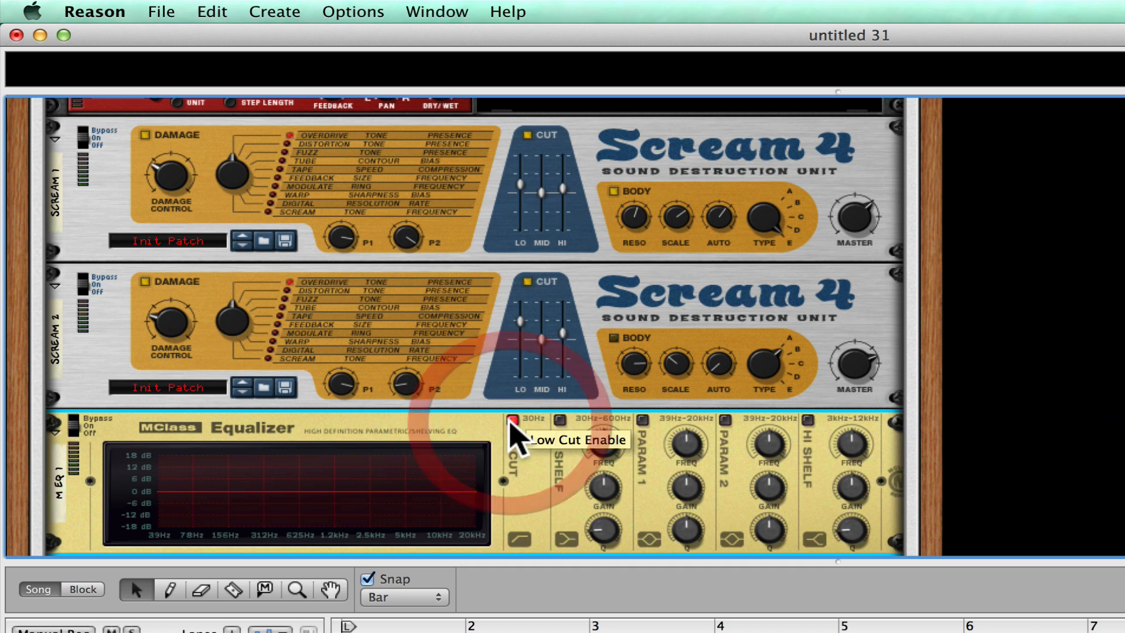
{"action": "left_click", "coordinate": [560, 420]}
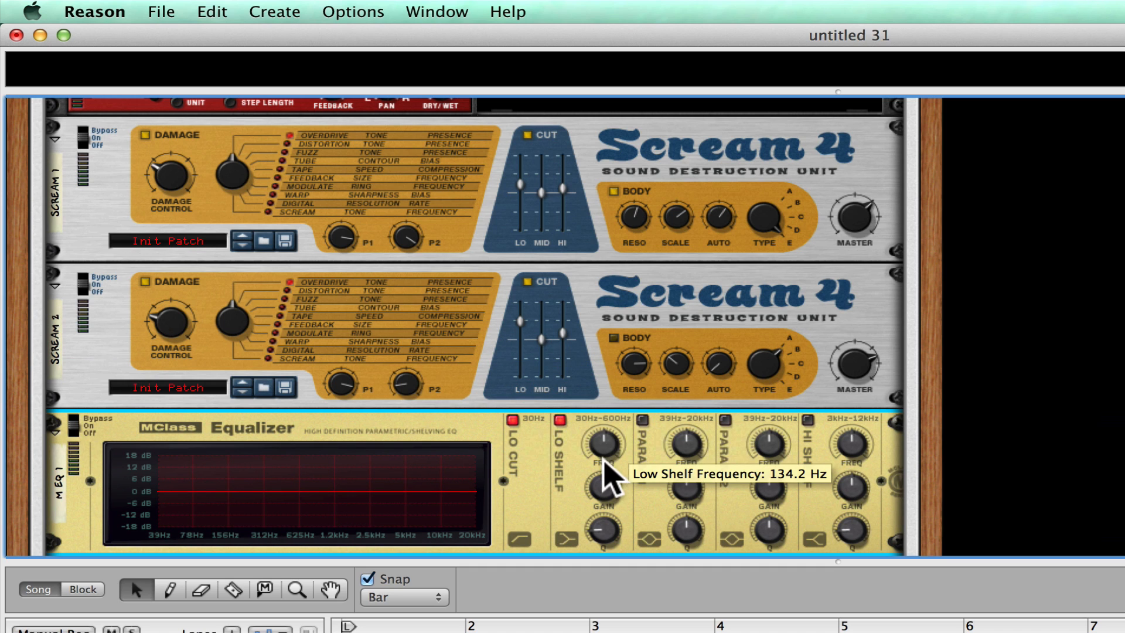
{"action": "left_click_drag", "start_coordinate": [604, 452], "coordinate": [607, 491]}
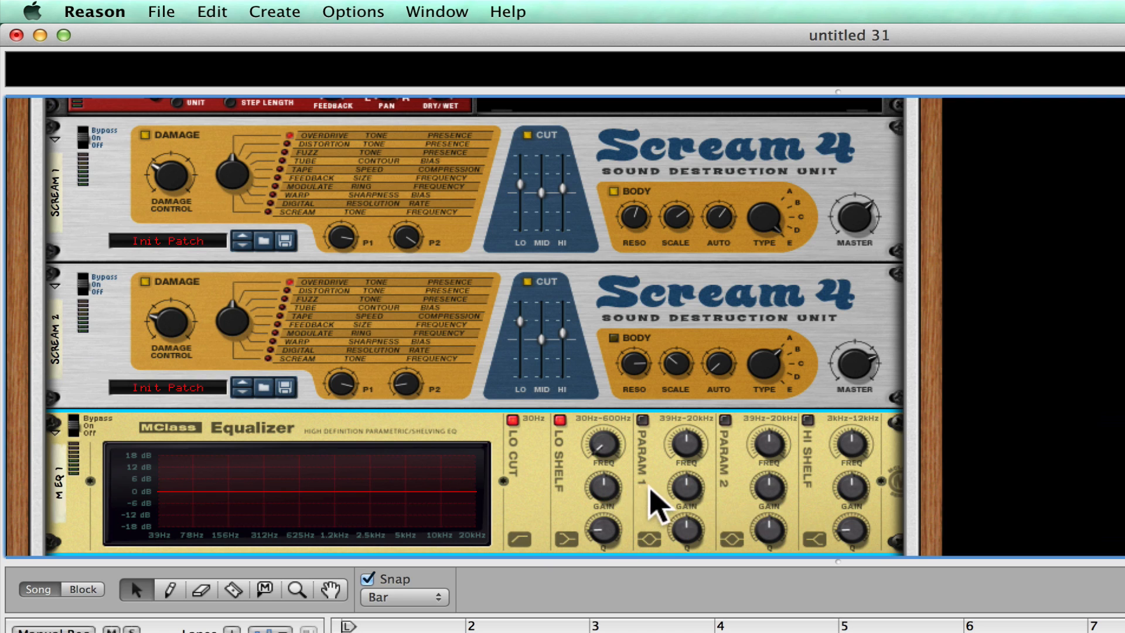
{"action": "left_click_drag", "start_coordinate": [603, 498], "coordinate": [599, 508]}
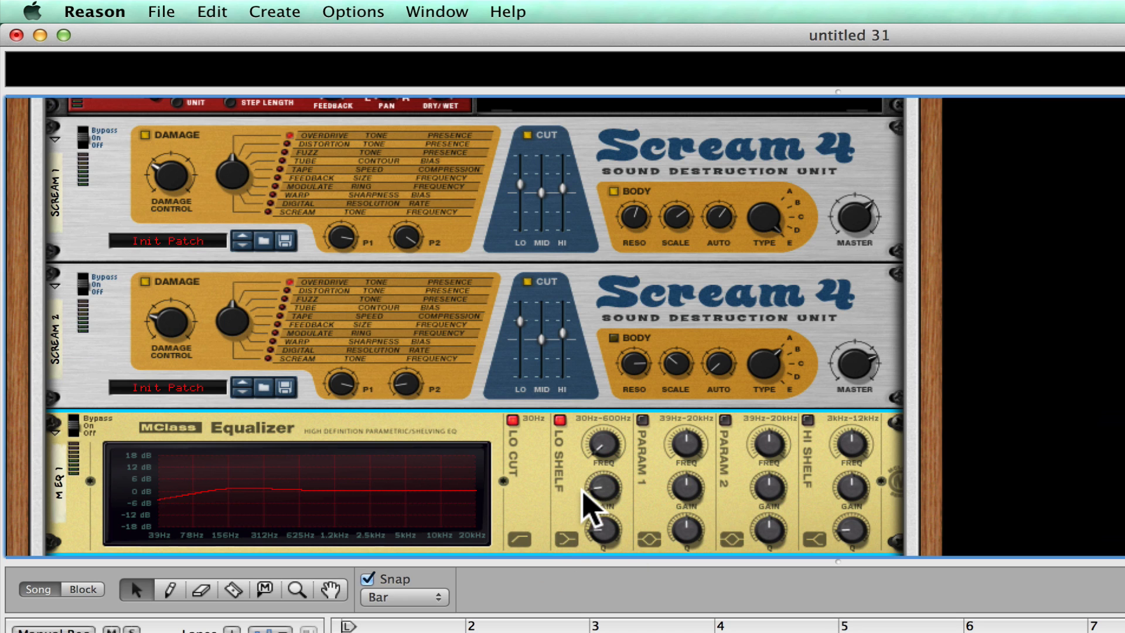
{"action": "scroll", "coordinate": [577, 502], "scroll_direction": "down", "scroll_amount": 2}
{"action": "left_click", "coordinate": [612, 508]}
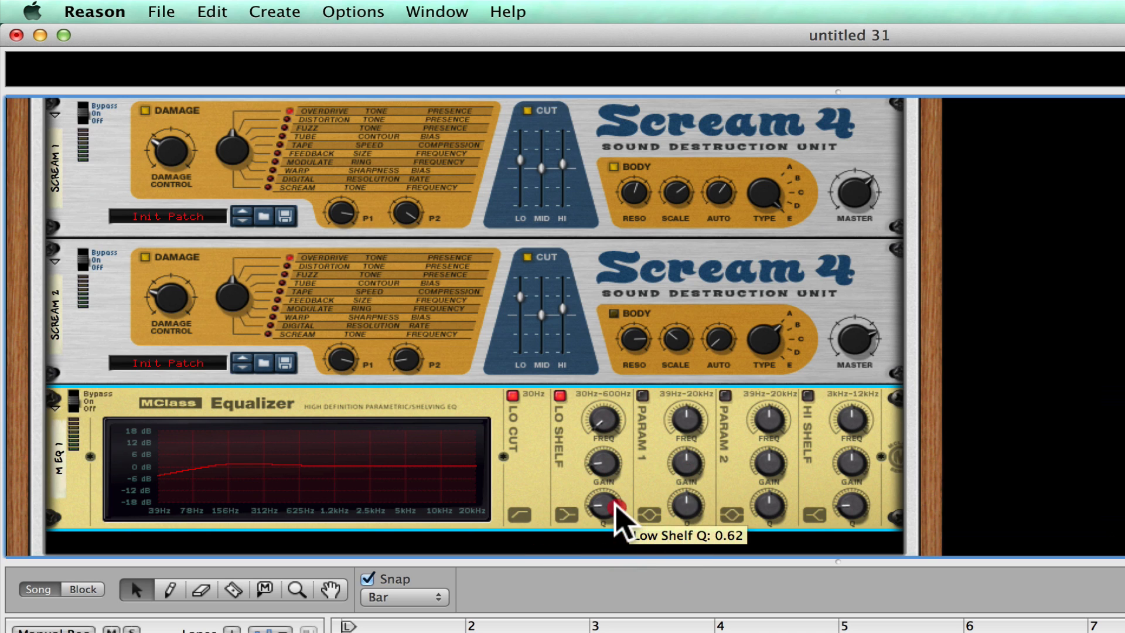
Enable the equalizer's Param 1 band, lower its frequency, boost its gain and reduce its Q to minimum.
{"action": "left_click", "coordinate": [642, 397]}
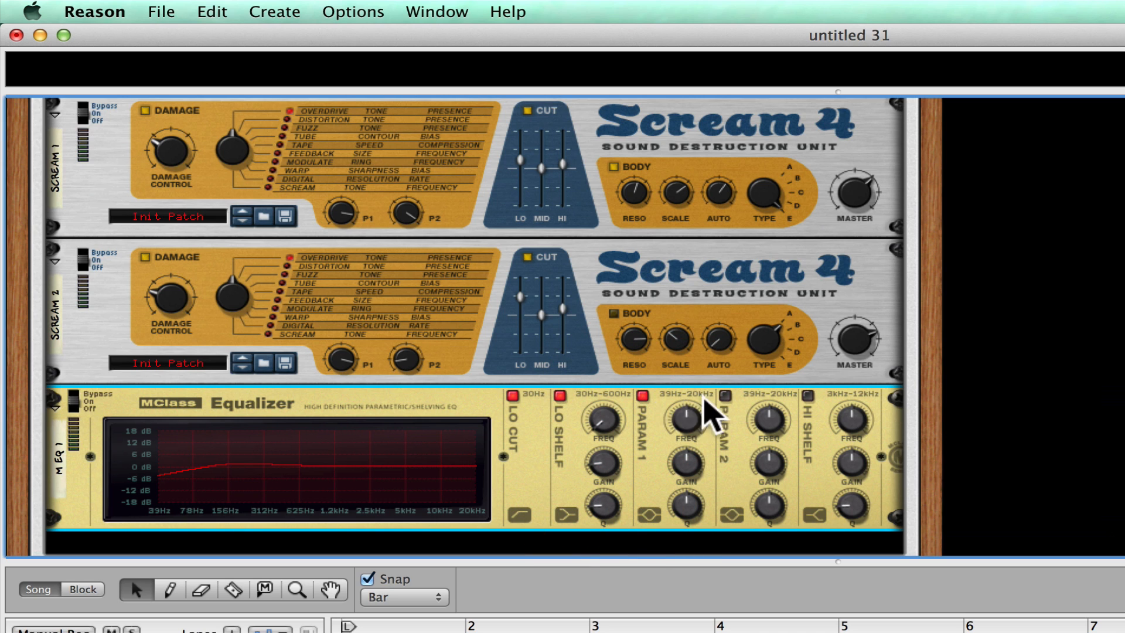
{"action": "left_click", "coordinate": [693, 419]}
{"action": "left_click_drag", "start_coordinate": [693, 417], "coordinate": [685, 550]}
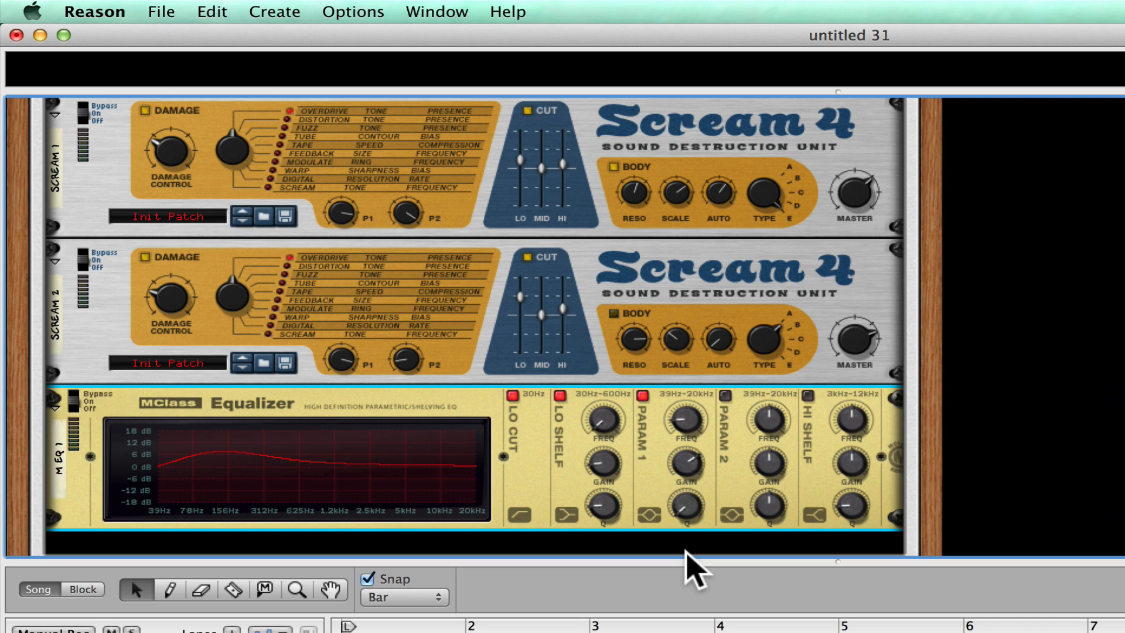
Enable the equalizer's Param 2 band, set its frequency to 1.928 kHz, boost the gain and slightly lower the Q.
{"action": "left_click", "coordinate": [726, 397]}
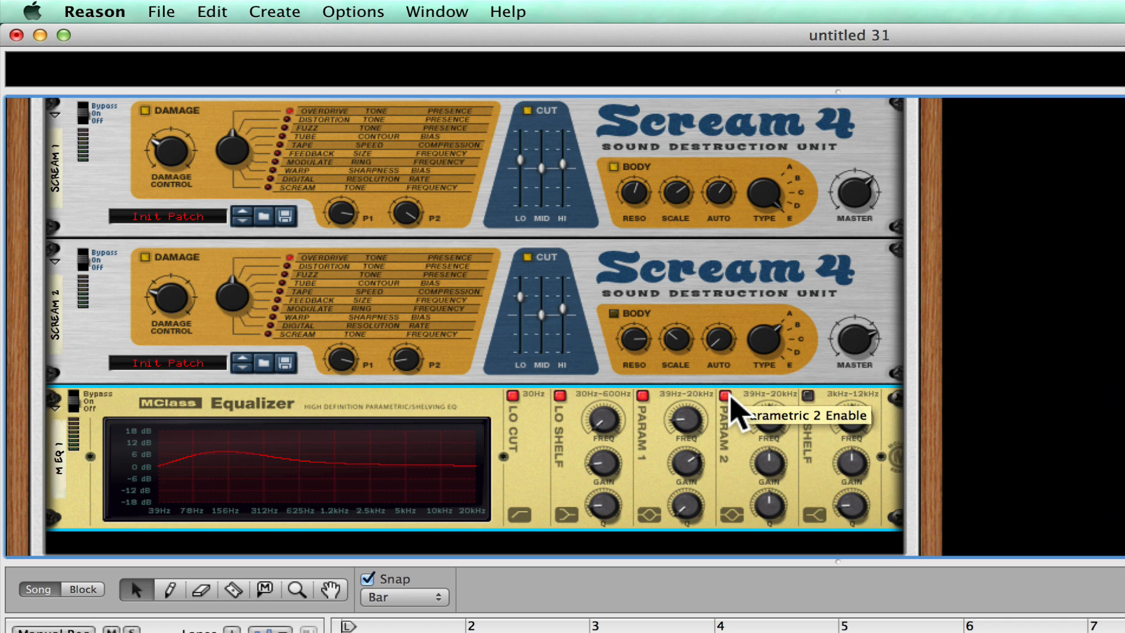
{"action": "mouse_move", "coordinate": [761, 417]}
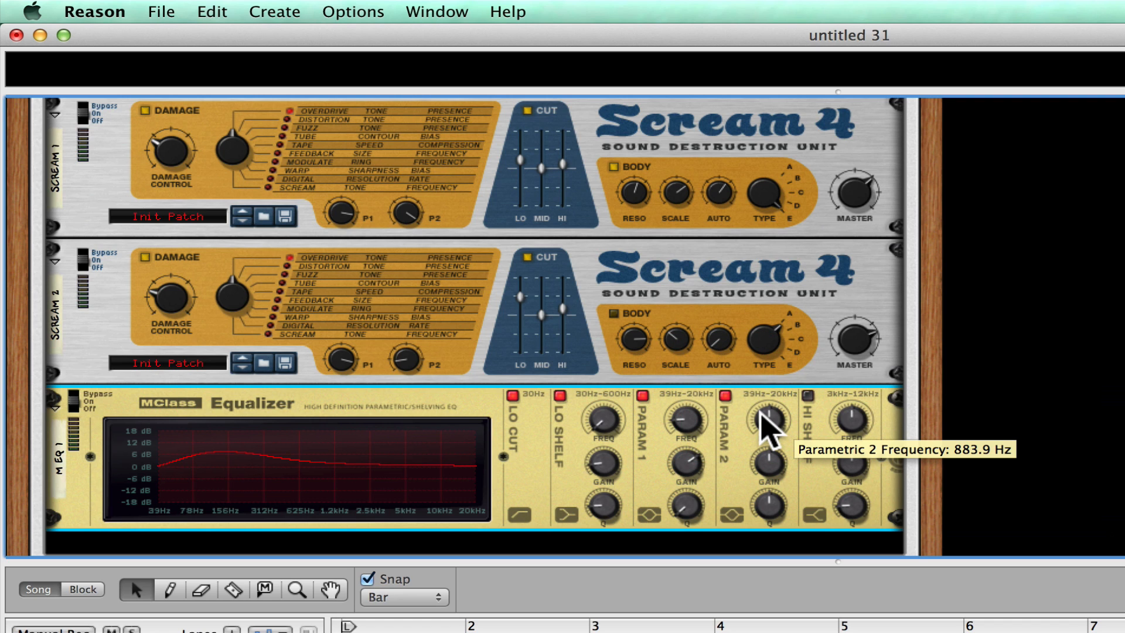
{"action": "left_click_drag", "start_coordinate": [762, 413], "coordinate": [762, 408]}
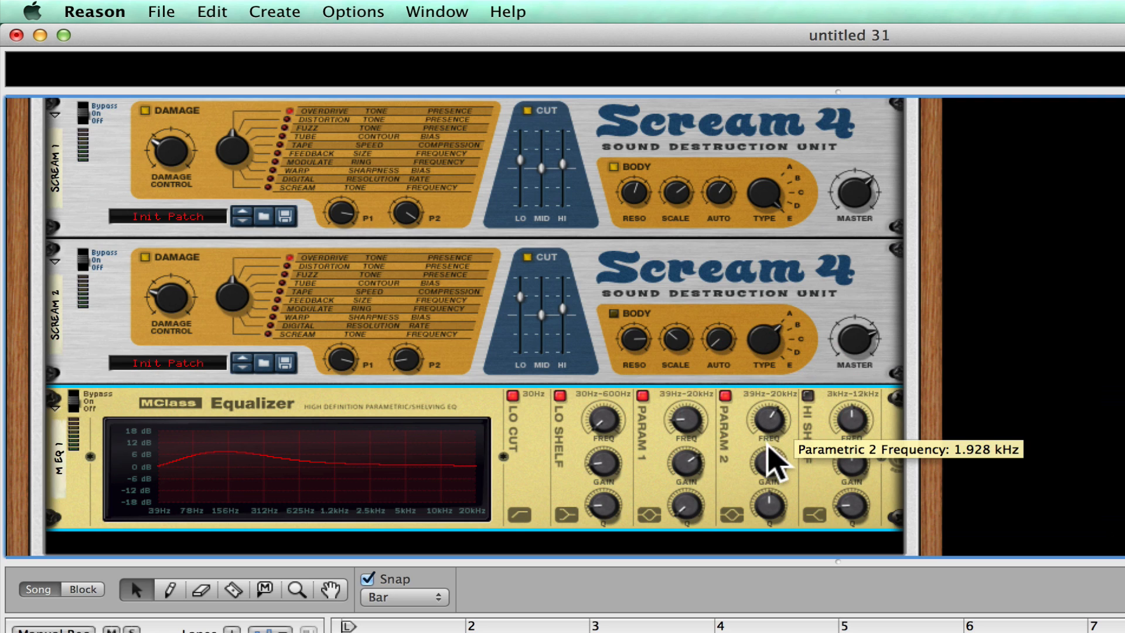
{"action": "mouse_move", "coordinate": [771, 460]}
{"action": "left_click_drag", "start_coordinate": [770, 458], "coordinate": [766, 446]}
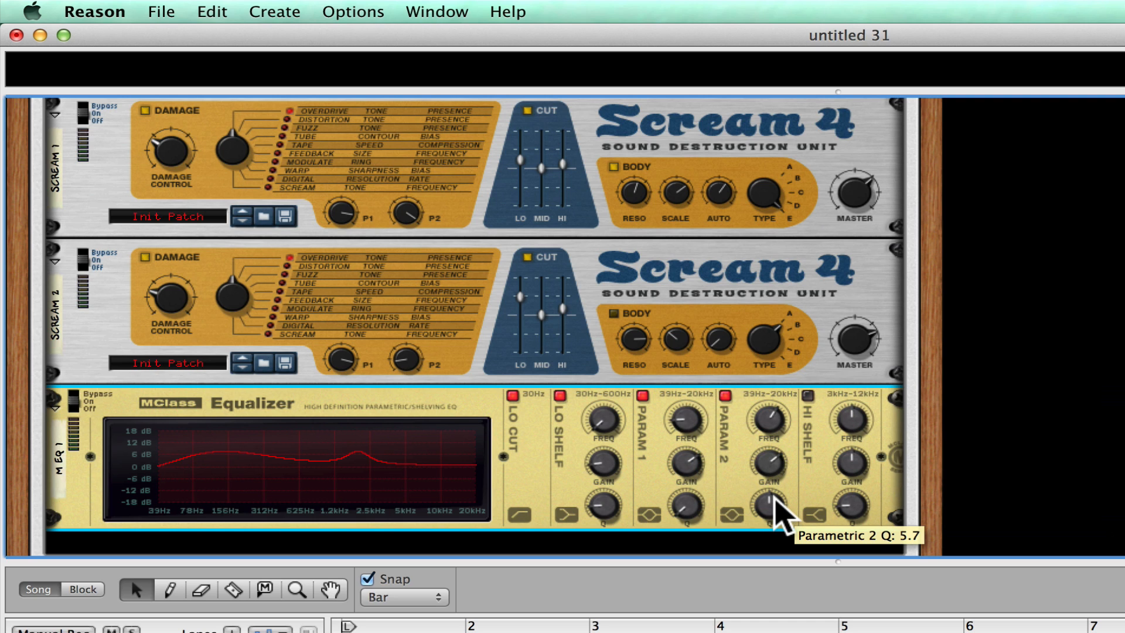
{"action": "left_click_drag", "start_coordinate": [774, 500], "coordinate": [773, 503]}
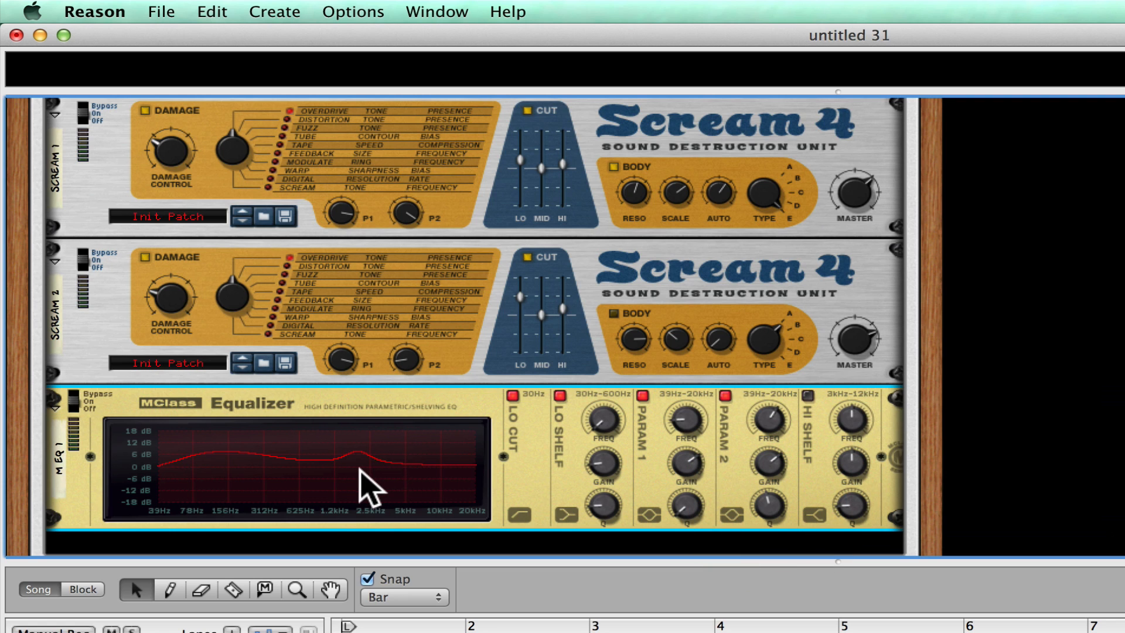
Enable the equalizer's Hi Shelf band at 12.00 kHz, with slightly reduced gain and minimum Q.
{"action": "left_click", "coordinate": [807, 397]}
{"action": "left_click_drag", "start_coordinate": [848, 428], "coordinate": [827, 347]}
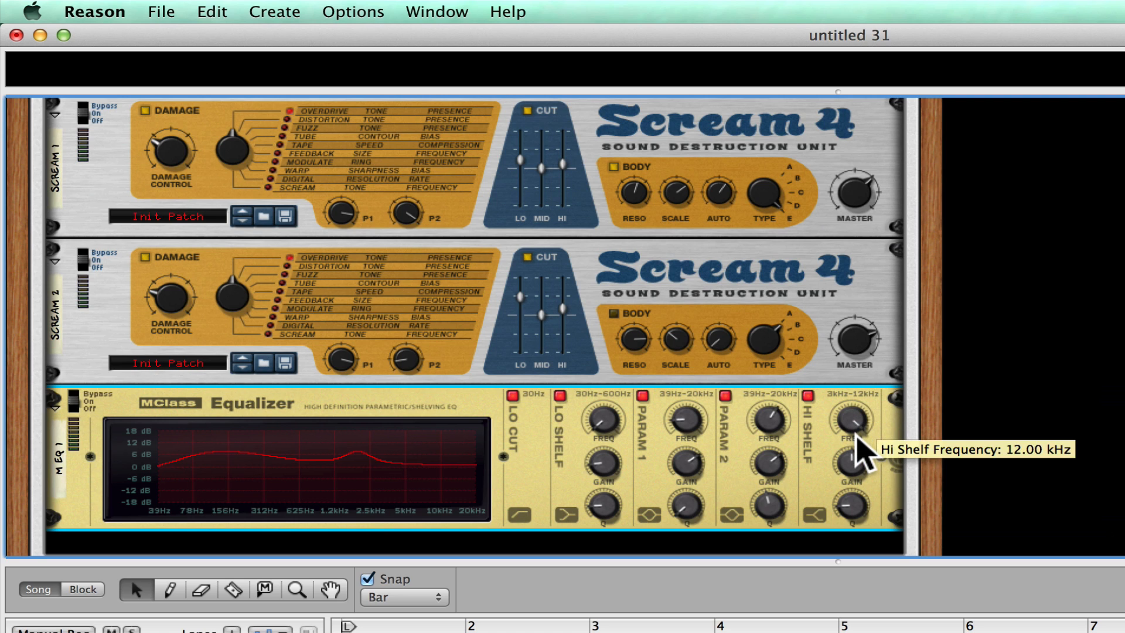
{"action": "left_click_drag", "start_coordinate": [849, 455], "coordinate": [849, 461]}
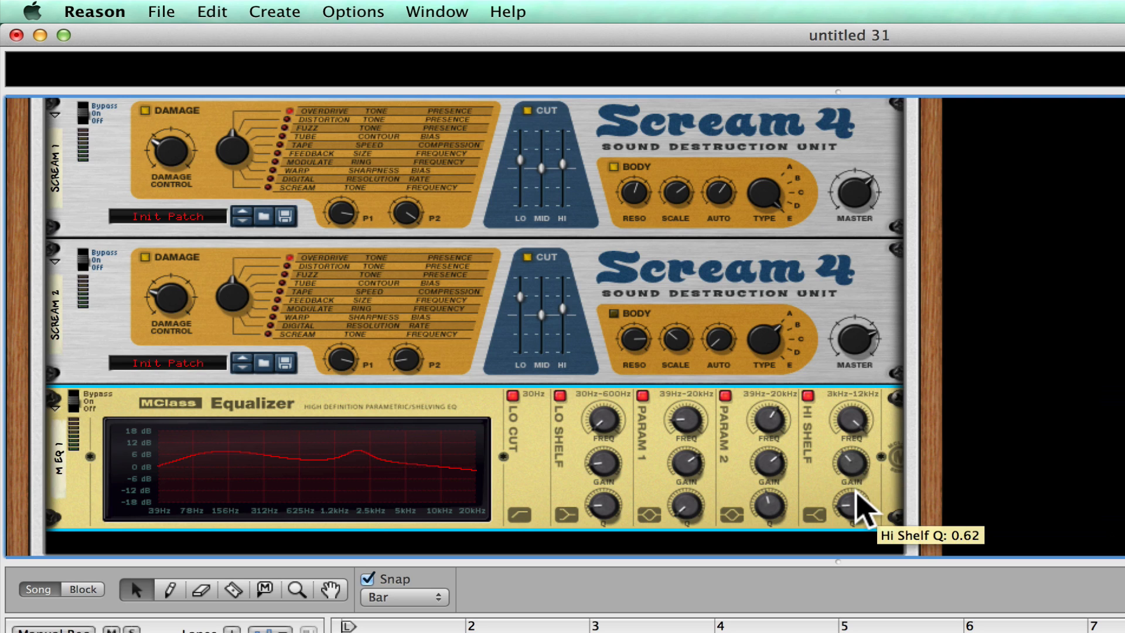
{"action": "left_click", "coordinate": [856, 493]}
{"action": "left_click_drag", "start_coordinate": [856, 497], "coordinate": [860, 523]}
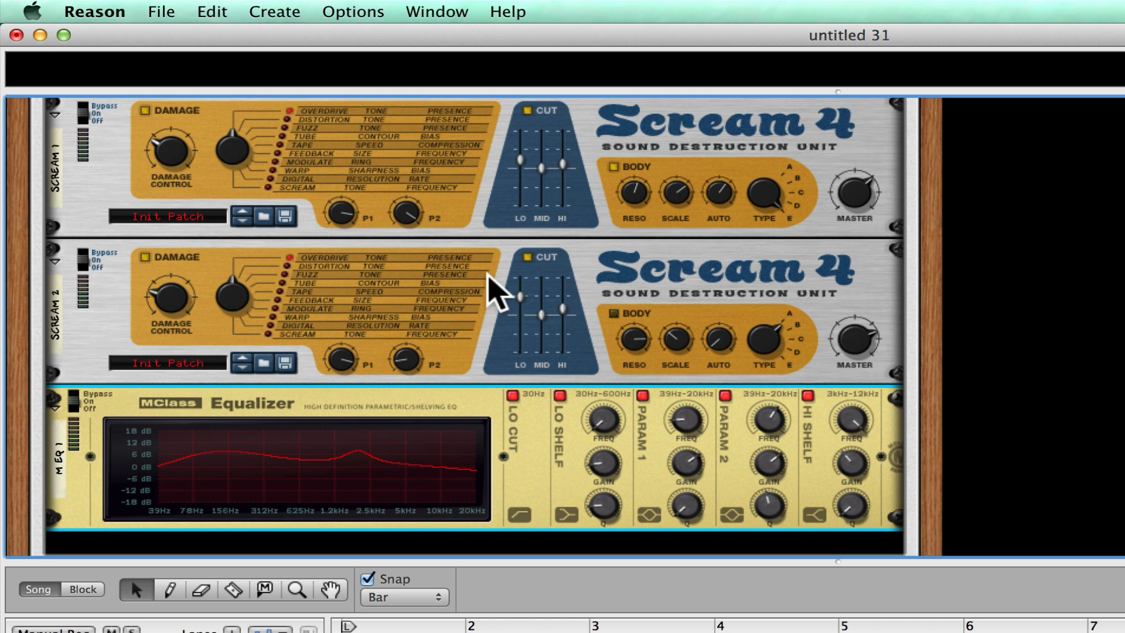
Add two RV-7 Digital Reverbs after the MClass Equalizer.
{"action": "scroll", "coordinate": [263, 384], "scroll_direction": "down", "scroll_amount": 2}
{"action": "right_click", "coordinate": [293, 436]}
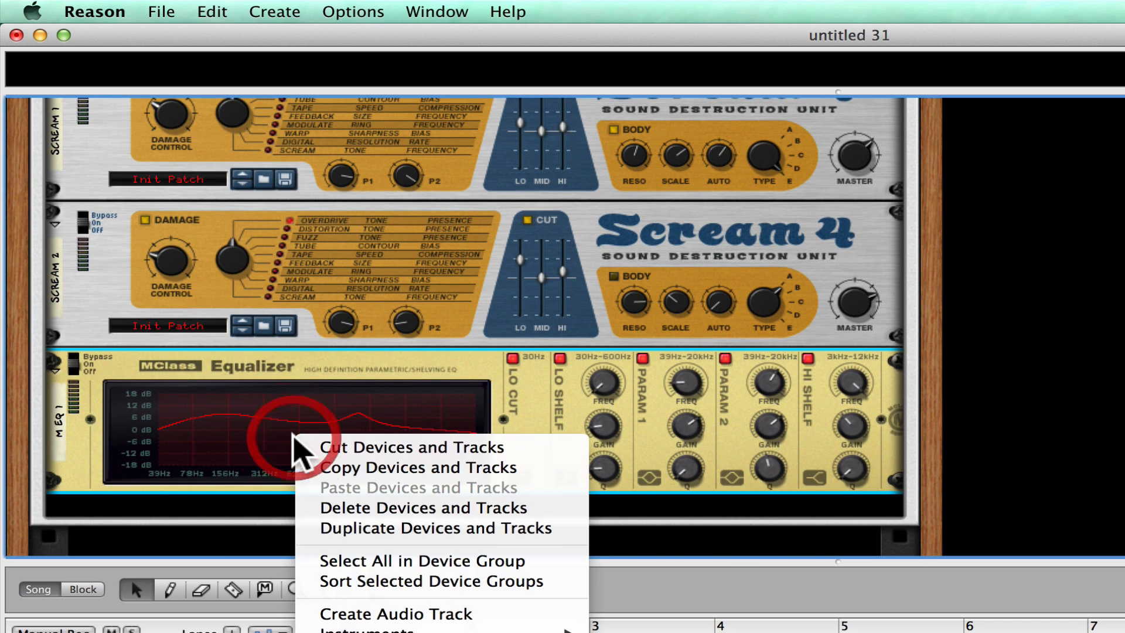
{"action": "mouse_move", "coordinate": [387, 632]}
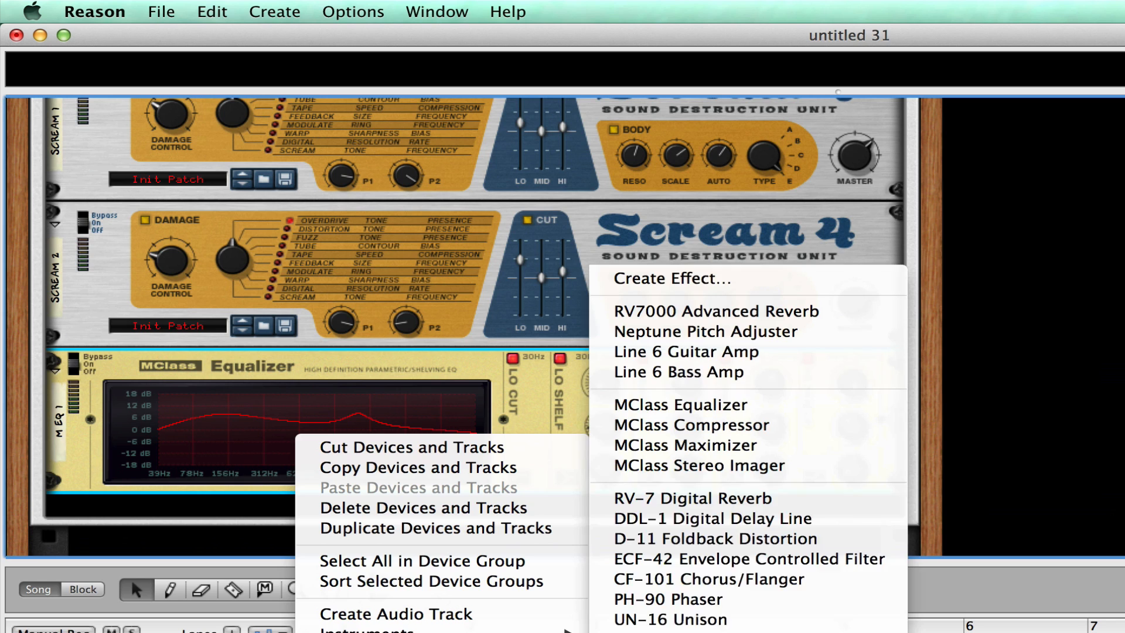
{"action": "left_click", "coordinate": [738, 503]}
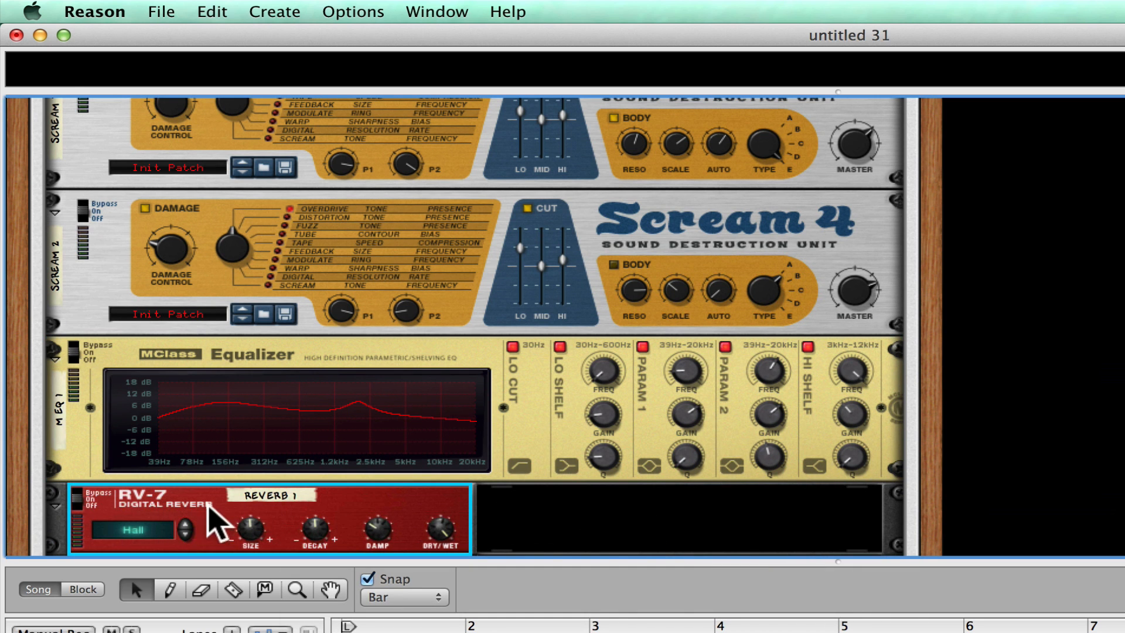
{"action": "right_click", "coordinate": [320, 505]}
{"action": "mouse_move", "coordinate": [445, 632]}
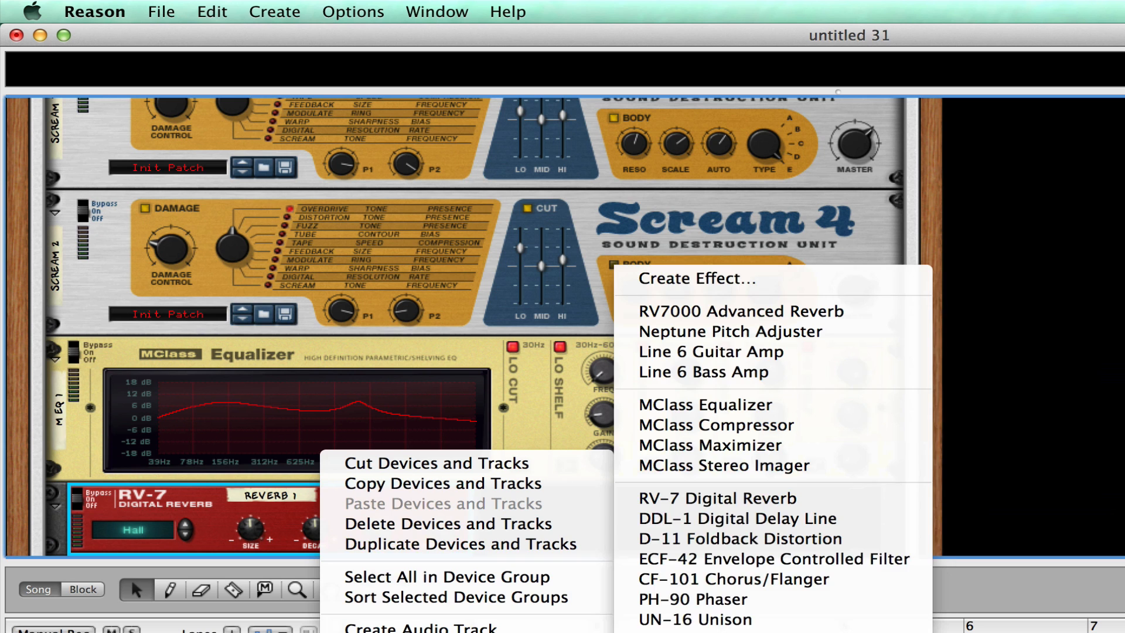
{"action": "left_click", "coordinate": [728, 503]}
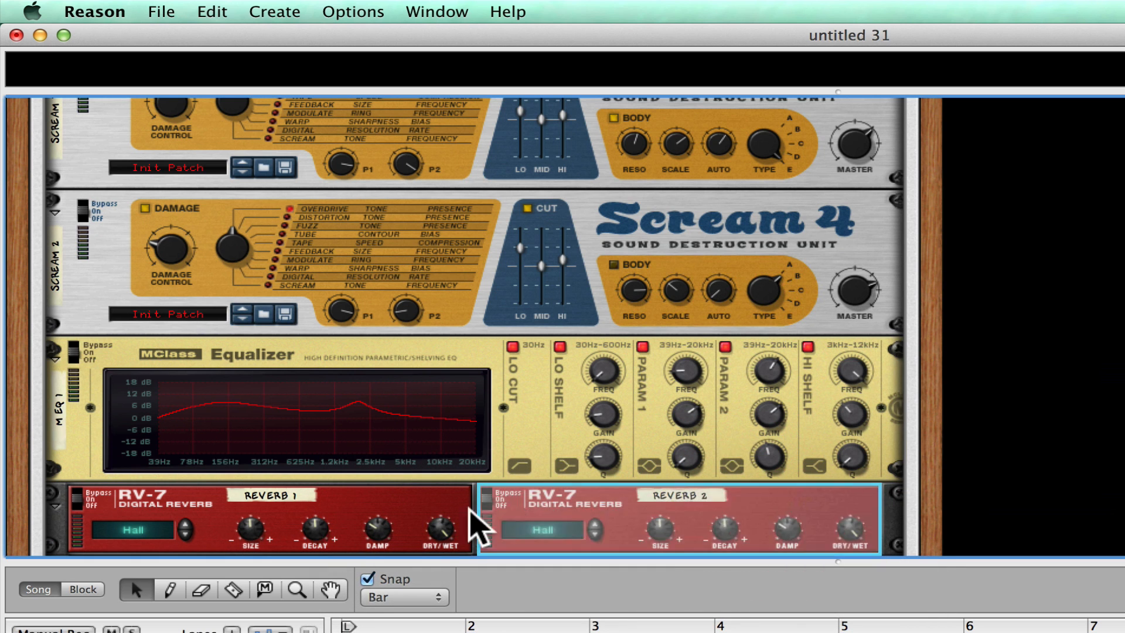
Set the first RV-7 reverb to the Gated algorithm and lower its size and dry/wet amounts.
{"action": "left_click", "coordinate": [188, 516]}
{"action": "left_click", "coordinate": [186, 530]}
{"action": "left_click", "coordinate": [186, 530]}
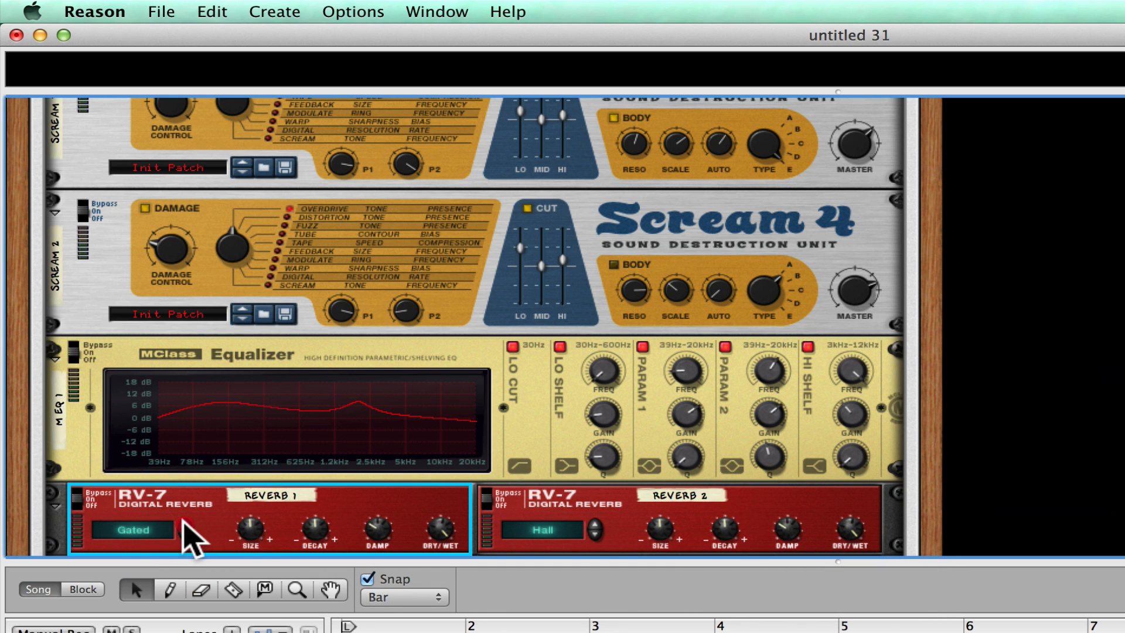
{"action": "left_click", "coordinate": [186, 529]}
{"action": "left_click", "coordinate": [186, 530]}
{"action": "left_click_drag", "start_coordinate": [251, 531], "coordinate": [262, 555]}
{"action": "left_click_drag", "start_coordinate": [453, 523], "coordinate": [463, 585]}
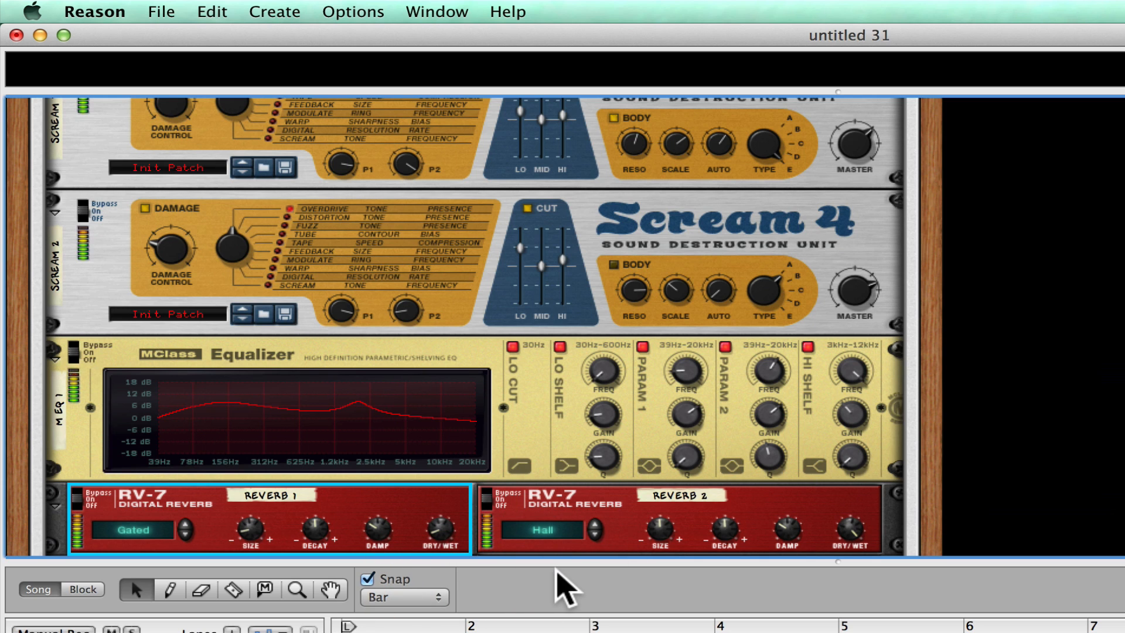
Set the second RV-7 reverb to the Medium Room algorithm.
{"action": "left_click", "coordinate": [487, 503]}
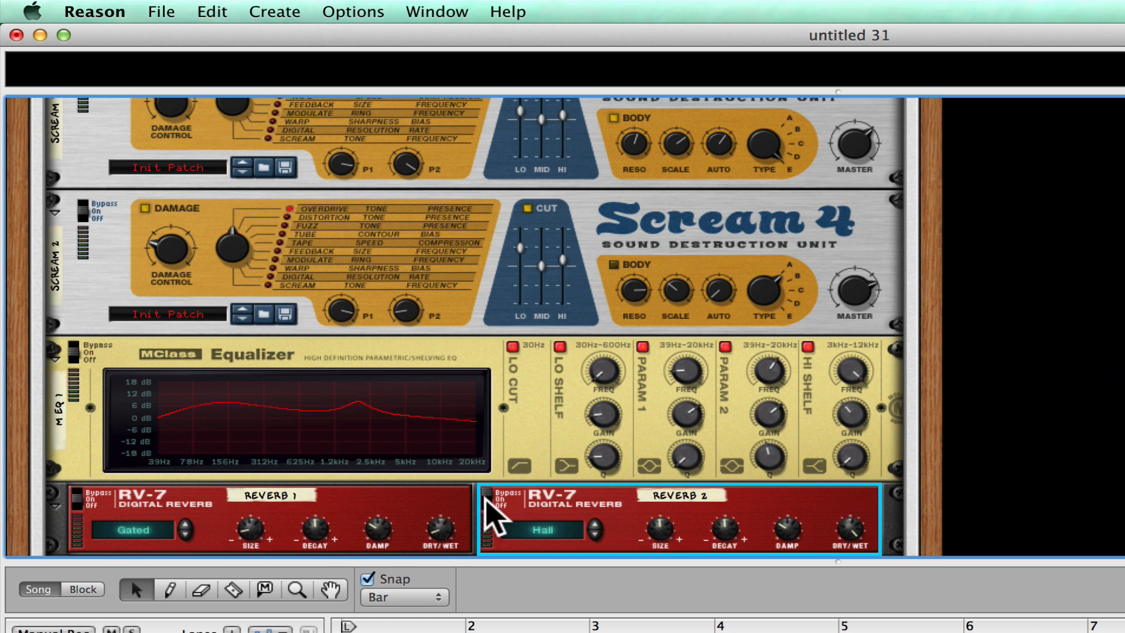
{"action": "left_click", "coordinate": [596, 533]}
{"action": "left_click", "coordinate": [593, 529]}
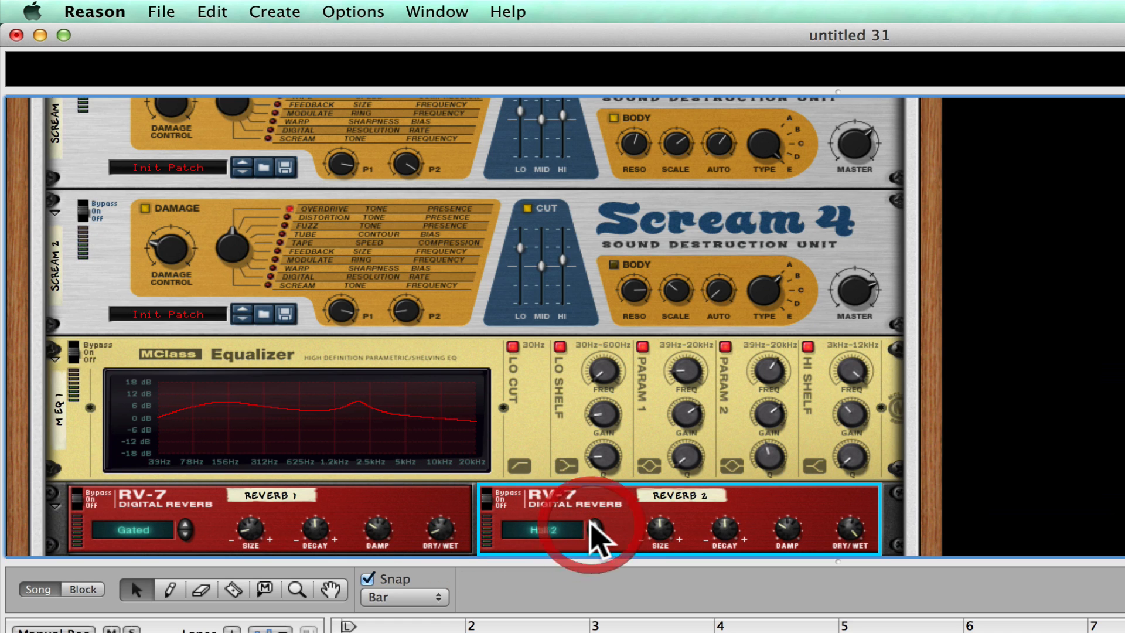
{"action": "left_click", "coordinate": [595, 532]}
{"action": "left_click", "coordinate": [595, 532]}
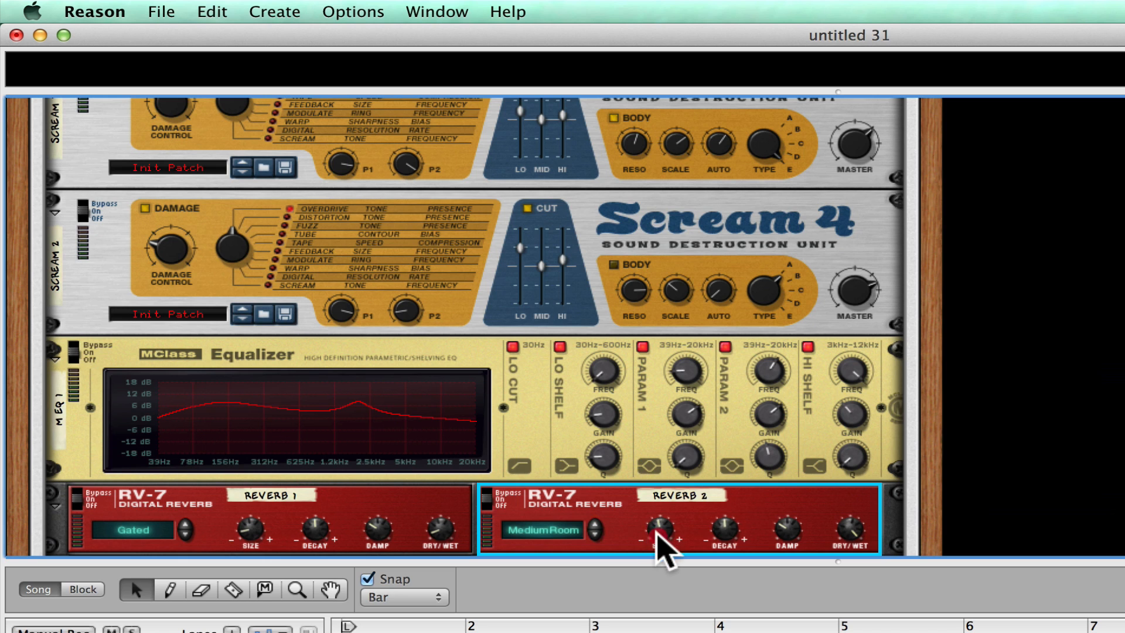
Lower the second RV-7 reverb's size, dry/wet and damp amounts, and set its decay to -32.
{"action": "left_click_drag", "start_coordinate": [657, 535], "coordinate": [657, 543]}
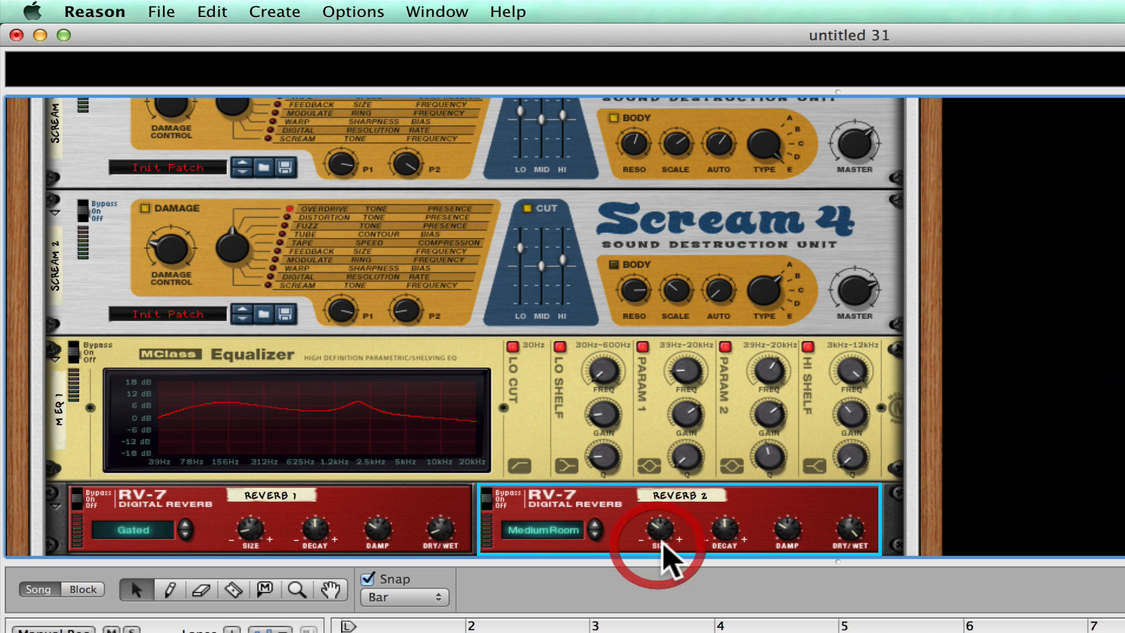
{"action": "left_click_drag", "start_coordinate": [849, 535], "coordinate": [866, 593]}
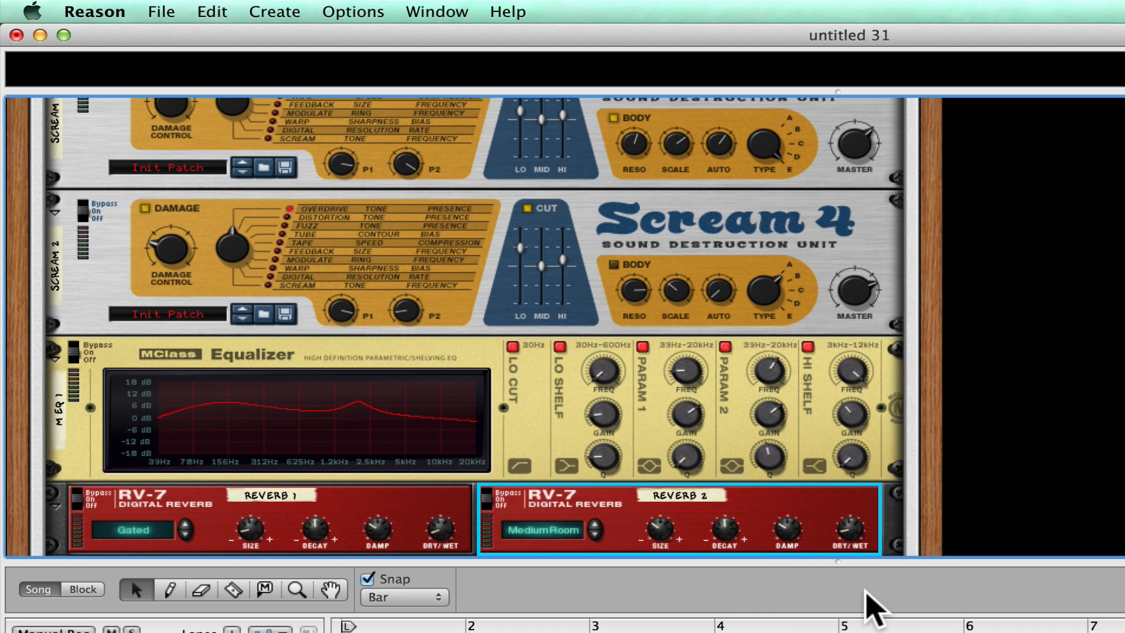
{"action": "left_click_drag", "start_coordinate": [788, 527], "coordinate": [797, 565]}
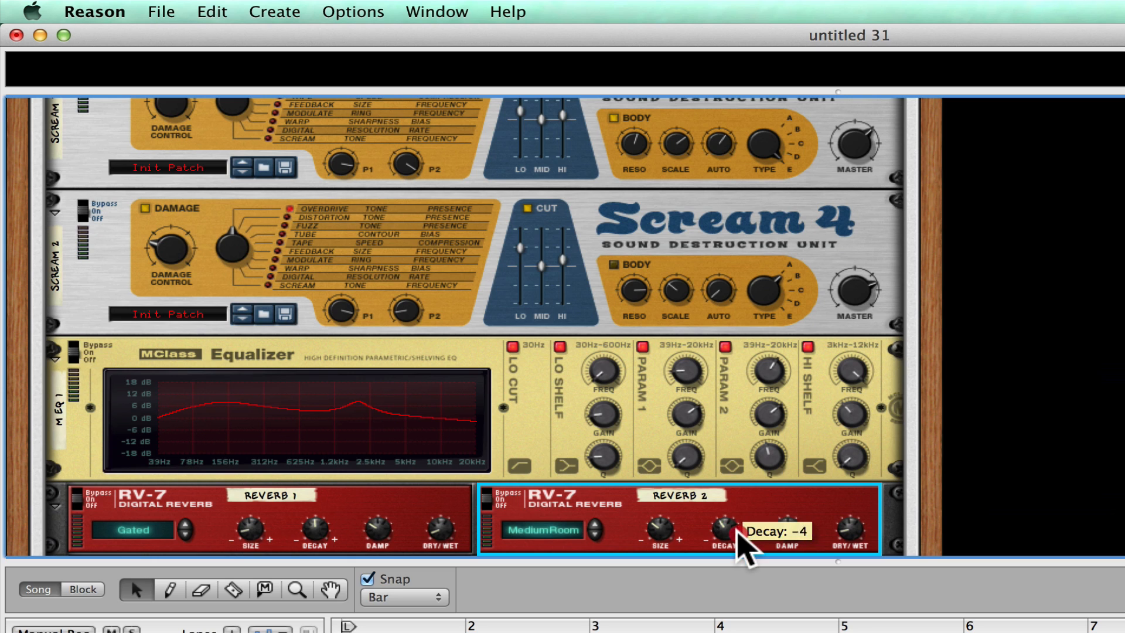
{"action": "mouse_move", "coordinate": [737, 530]}
{"action": "left_mouse_down"}
{"action": "mouse_move", "coordinate": [741, 553]}
{"action": "mouse_move", "coordinate": [739, 543]}
{"action": "left_mouse_up"}
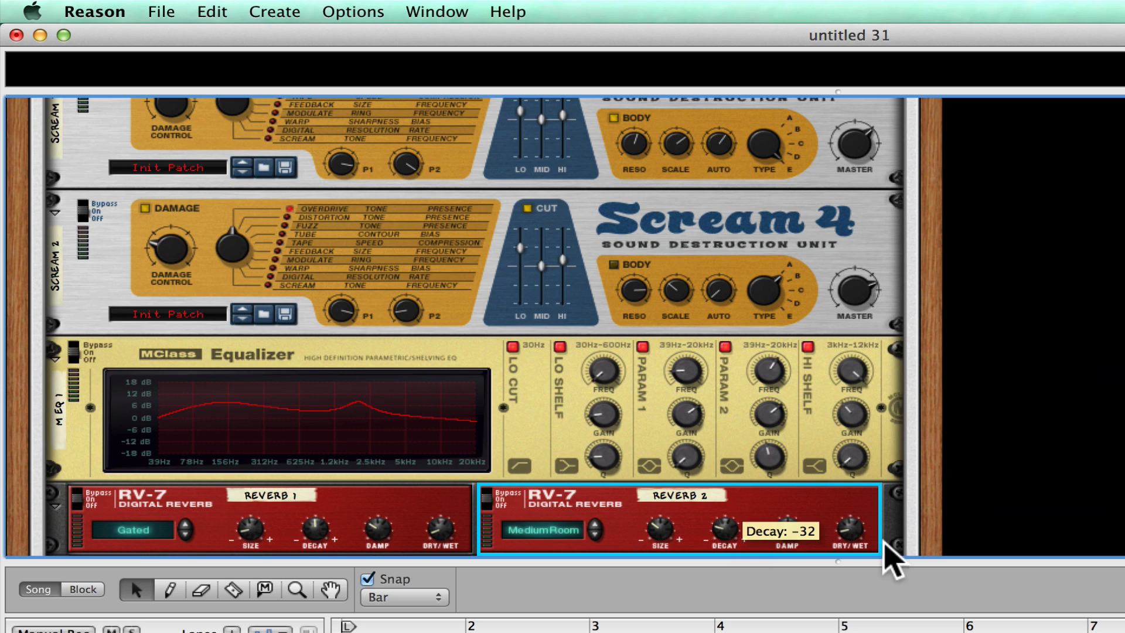
Place the on-screen piano keys window beside the rack and return to the Combinator and its Malström.
{"action": "left_click_drag", "start_coordinate": [1124, 293], "coordinate": [941, 287]}
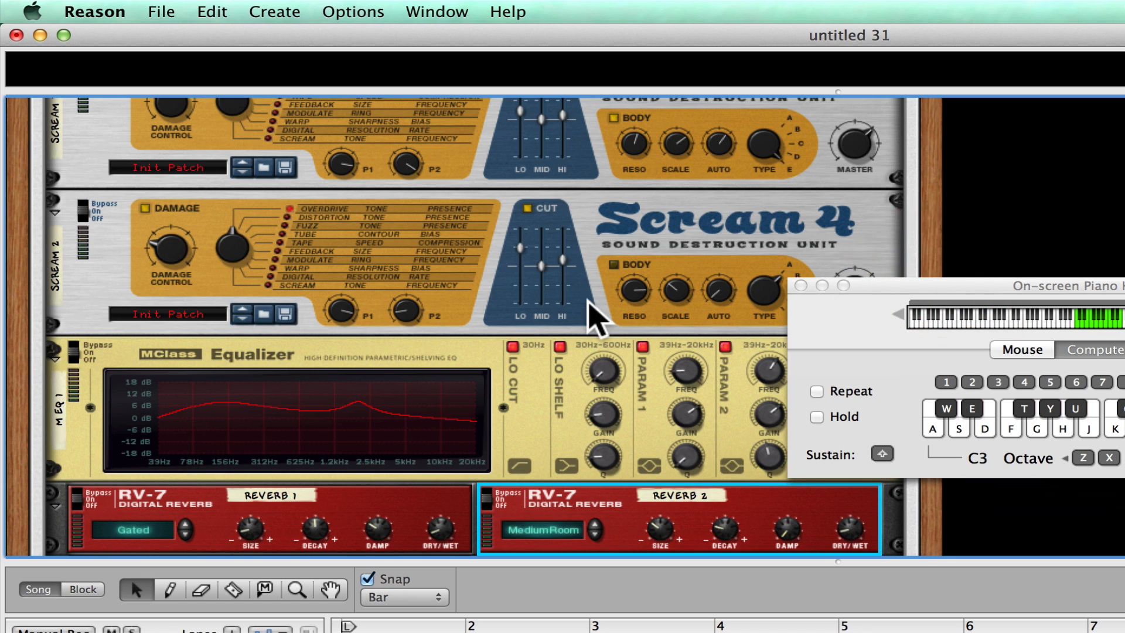
{"action": "scroll", "coordinate": [587, 301], "scroll_direction": "up", "scroll_amount": 10}
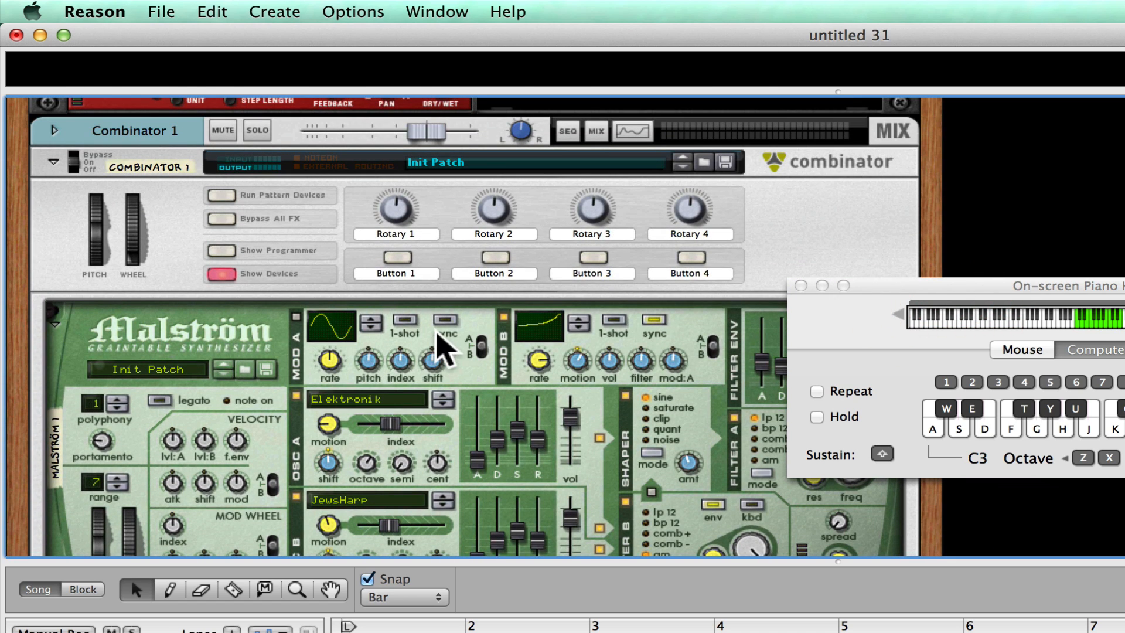